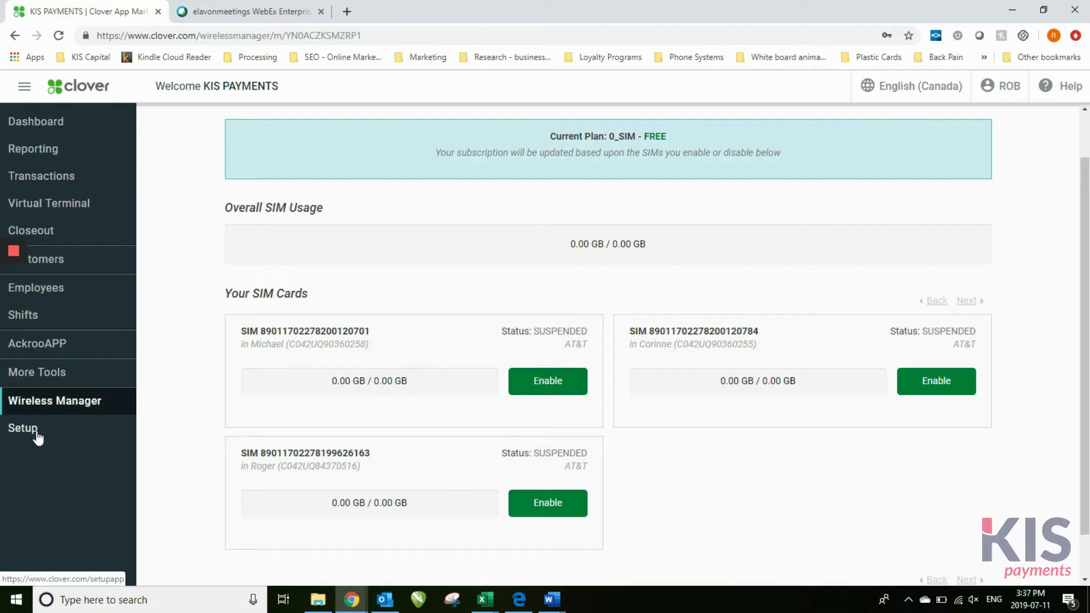
Open Setup's Business Information form, scroll through its address, hours and logo, then reload it
click(37, 435)
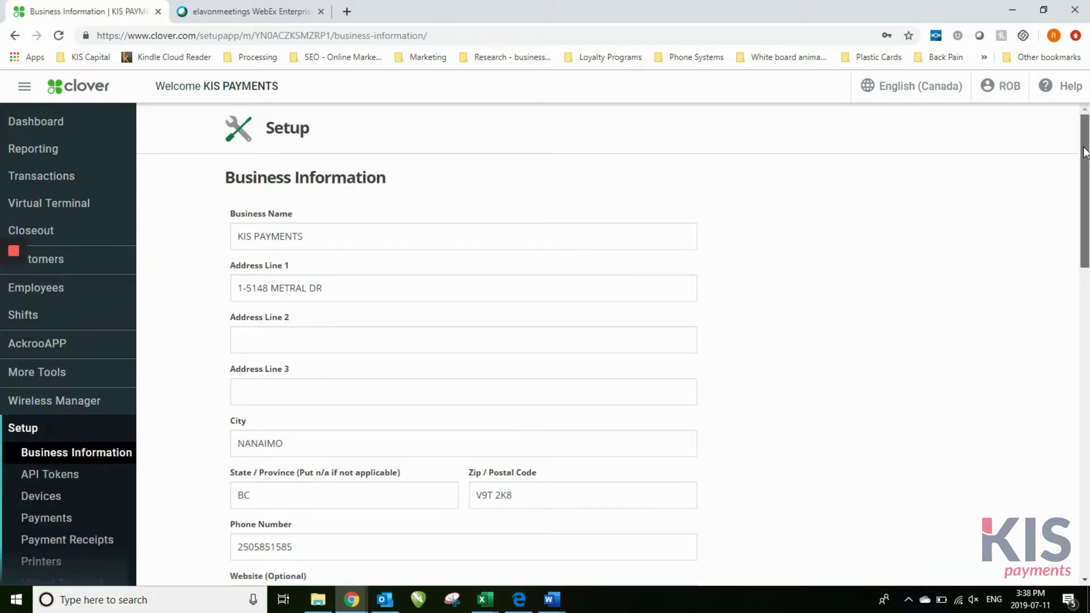
drag(1085, 152, 1085, 249)
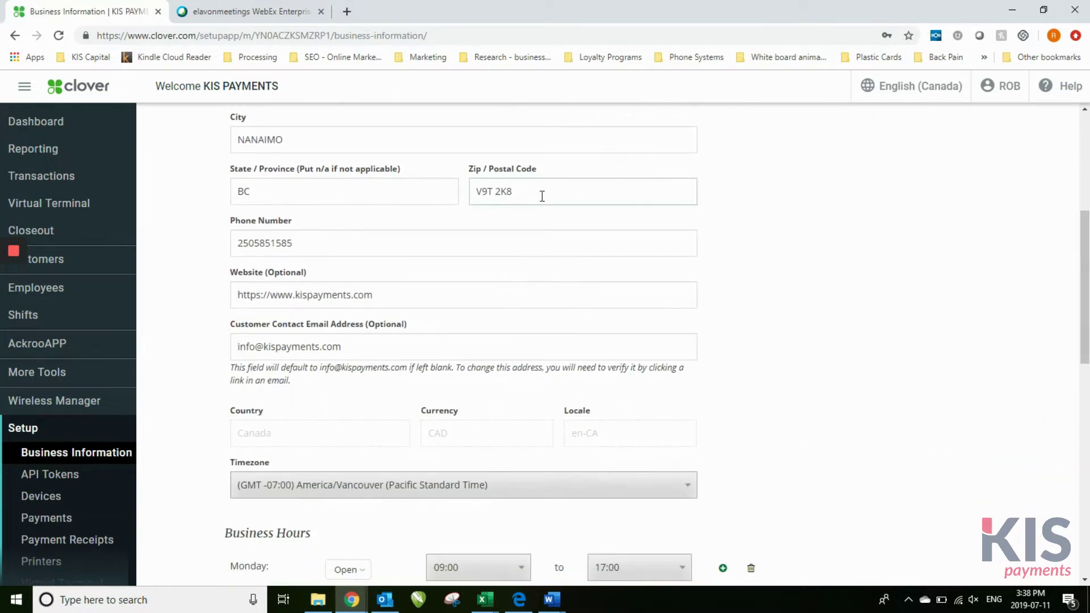
drag(1085, 257, 1085, 450)
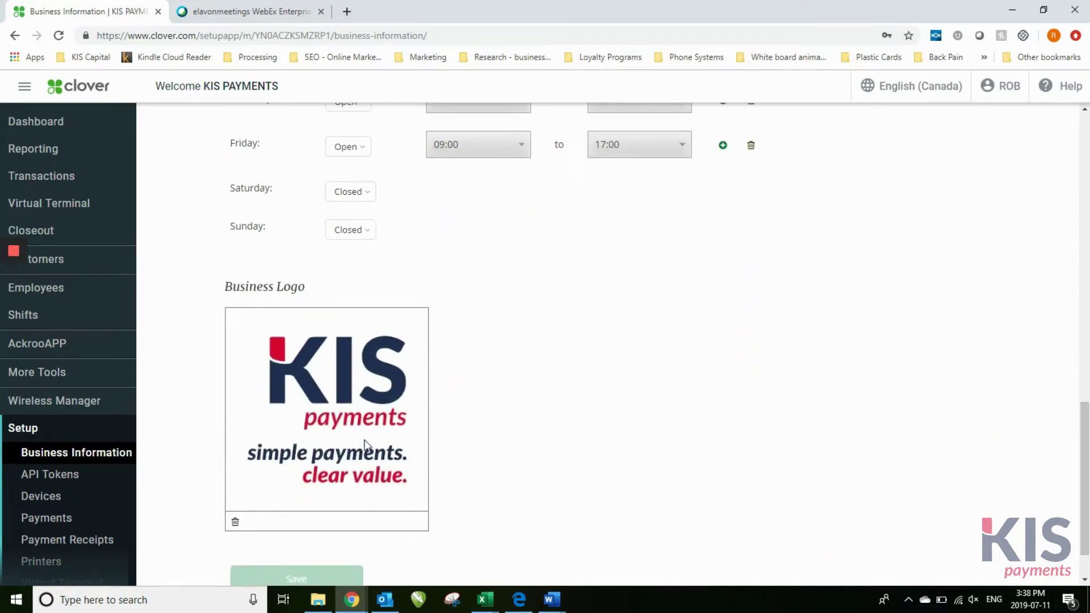
drag(1086, 423, 1085, 457)
scroll(1087, 442, up, 5)
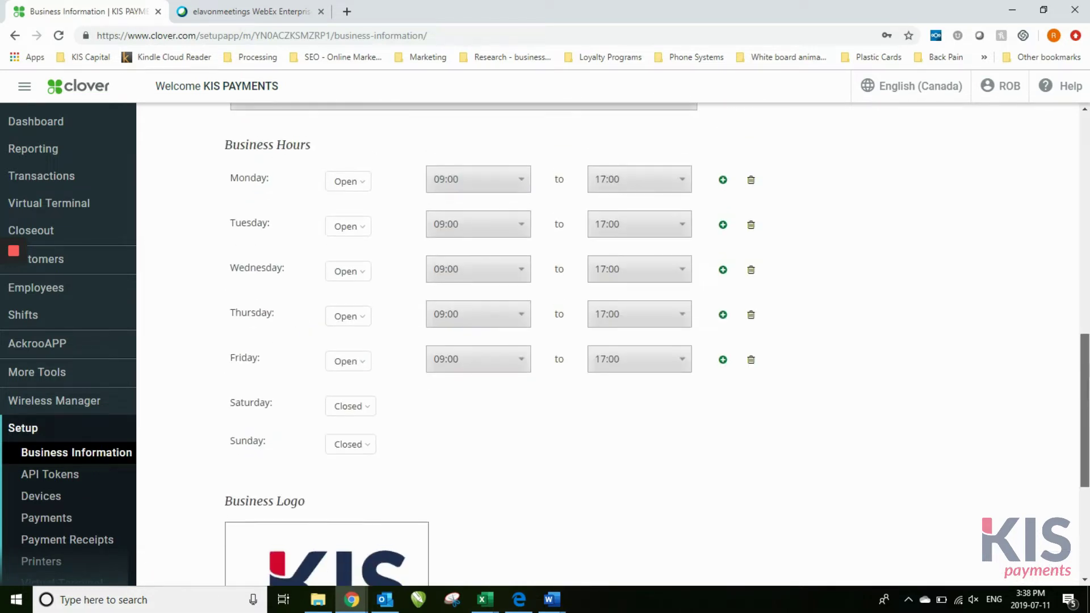
scroll(1085, 442, down, 4)
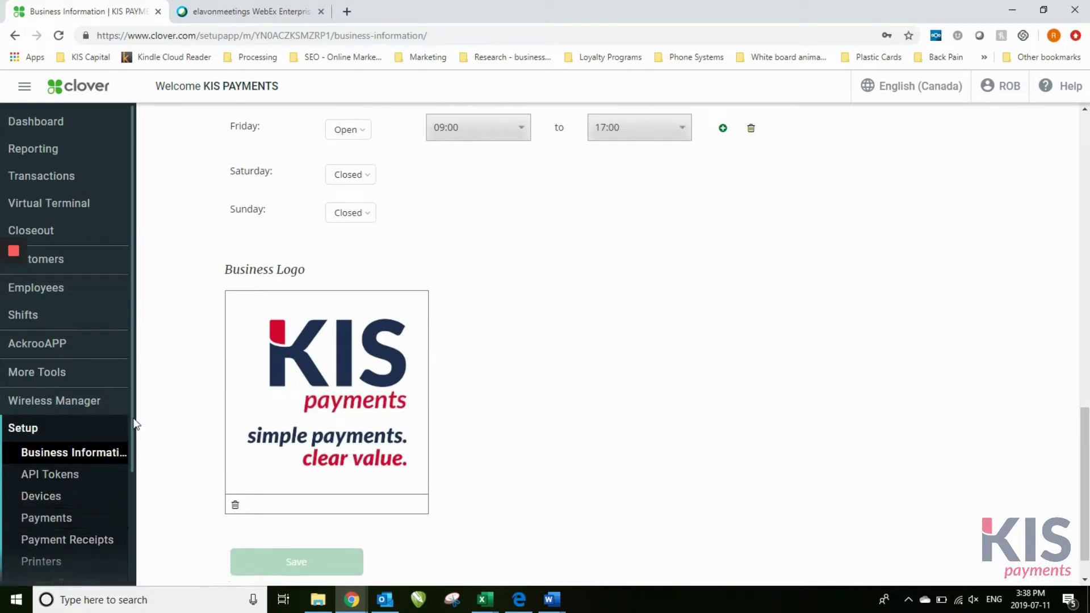
scroll(135, 423, down, 1)
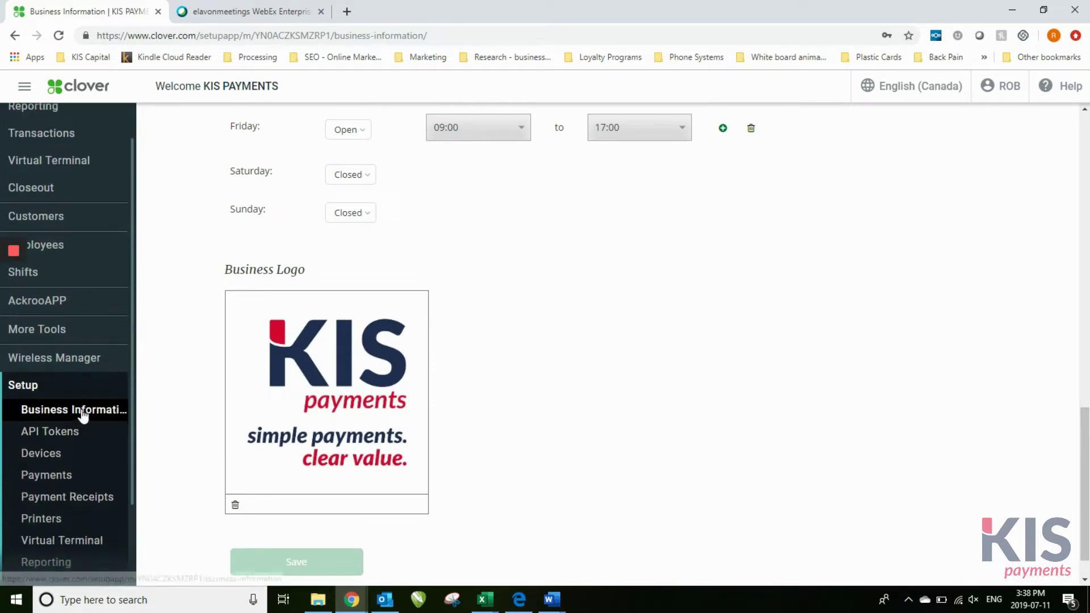
click(46, 408)
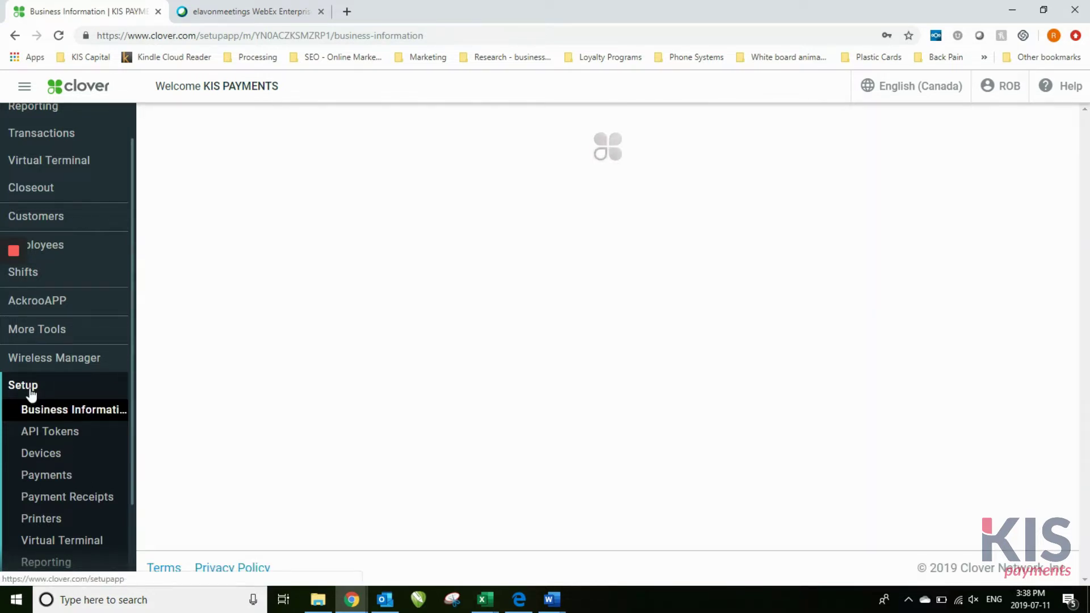
Check the empty API Tokens list, then open the first Flex device's edit page and cancel back to Devices
click(52, 433)
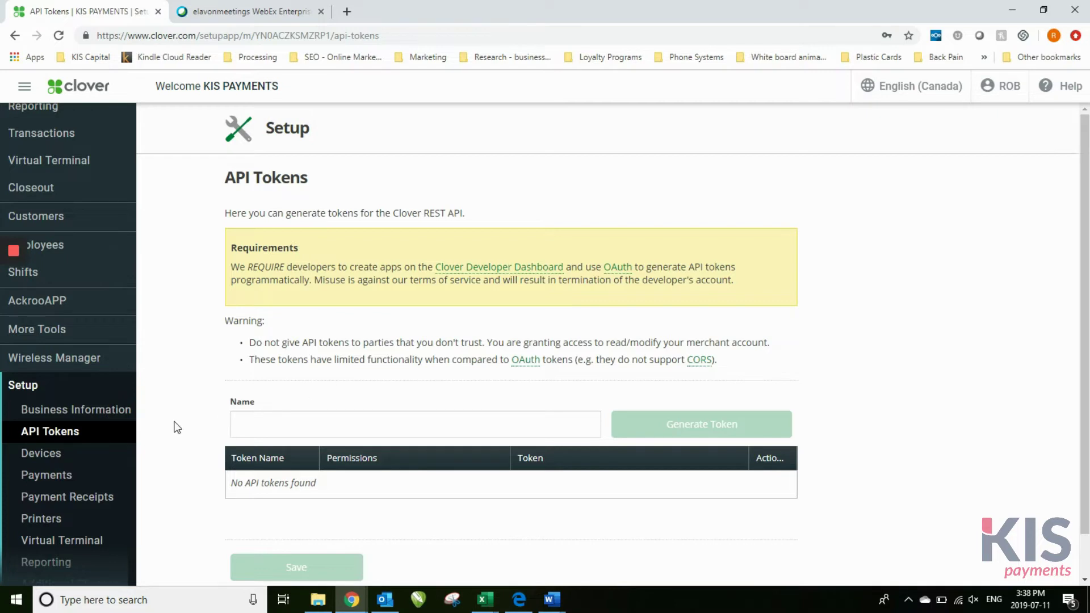
click(53, 458)
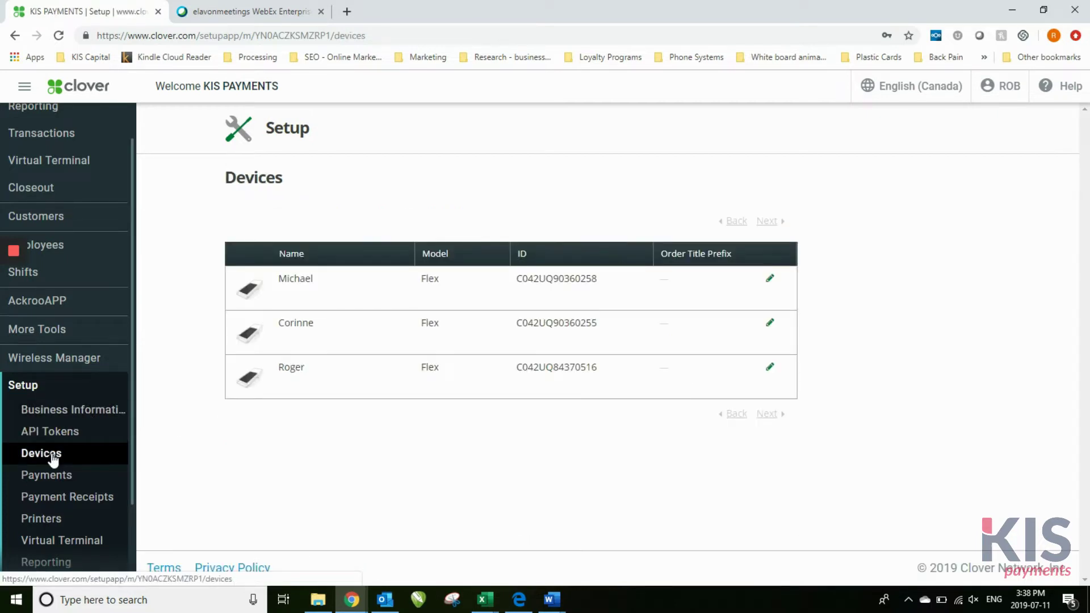
click(771, 280)
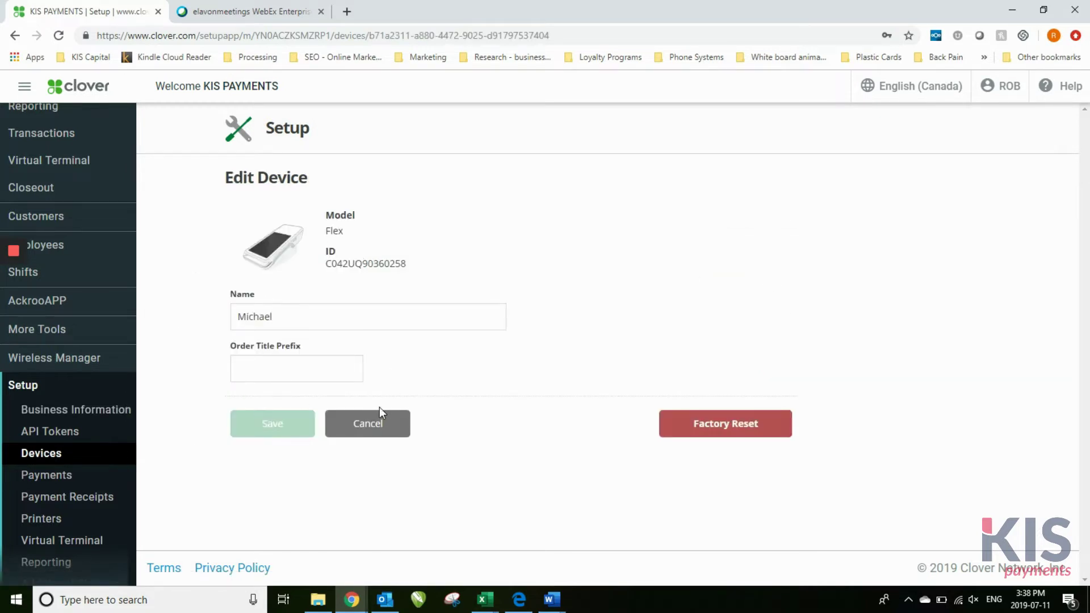
click(372, 435)
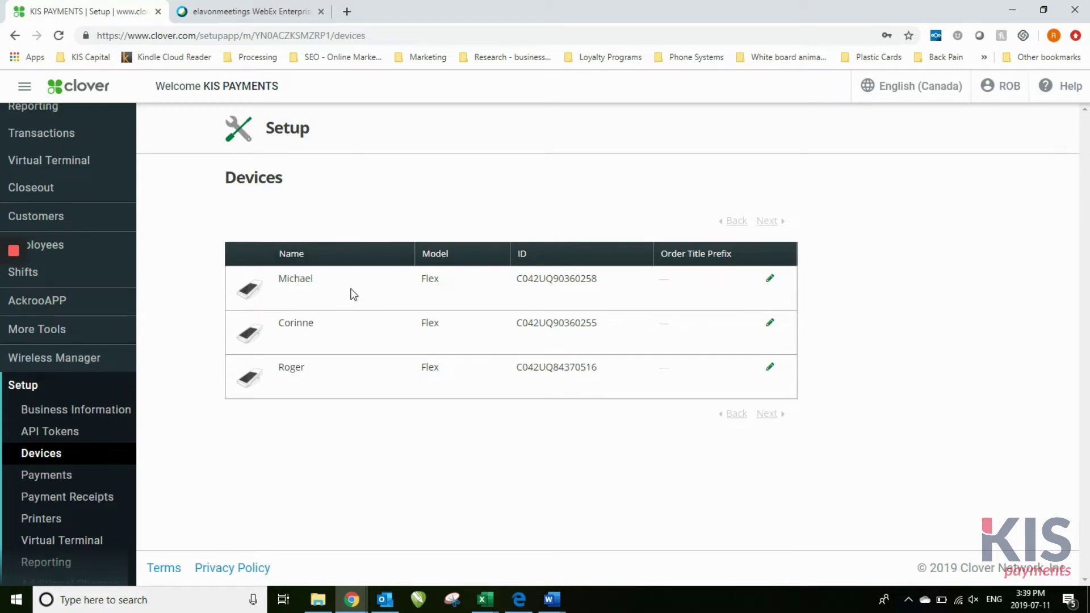
click(43, 474)
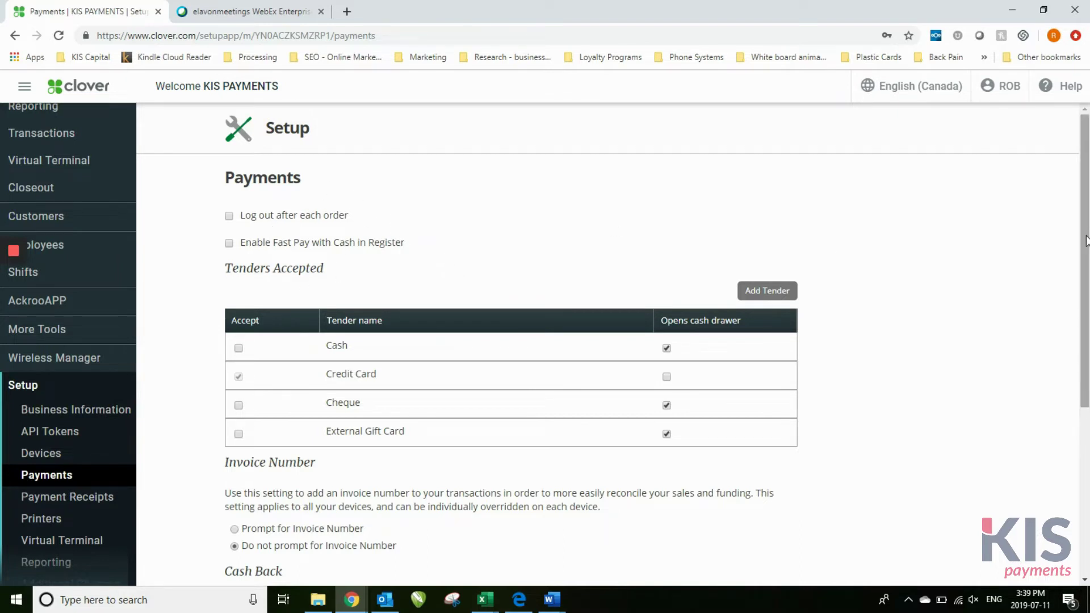
Switch the signature setting to skip under $15.00, then back to always requiring a signature
scroll(1085, 240, down, 3)
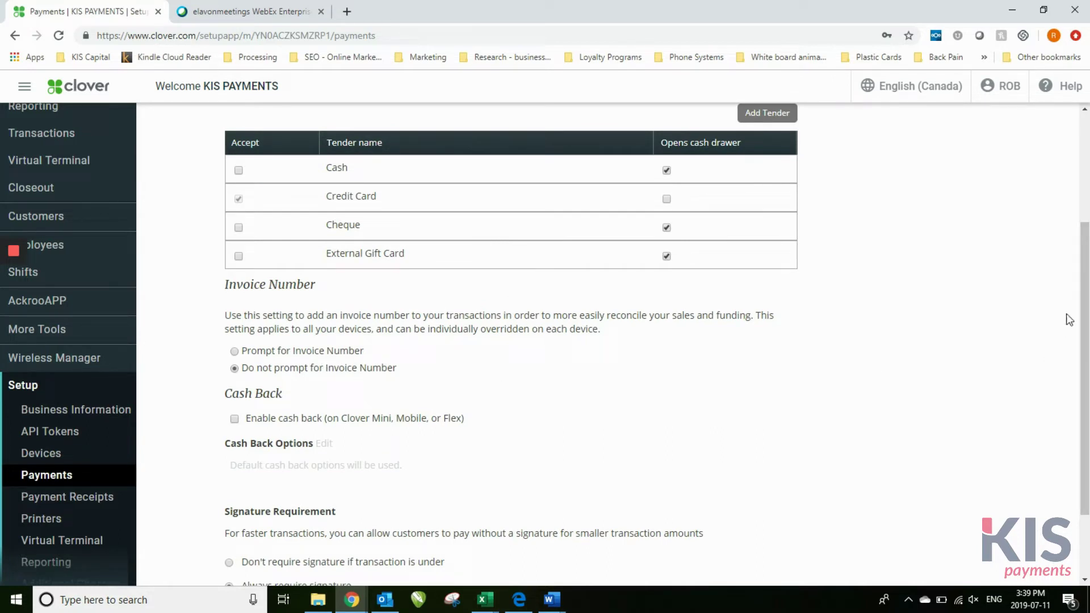
scroll(1084, 314, down, 2)
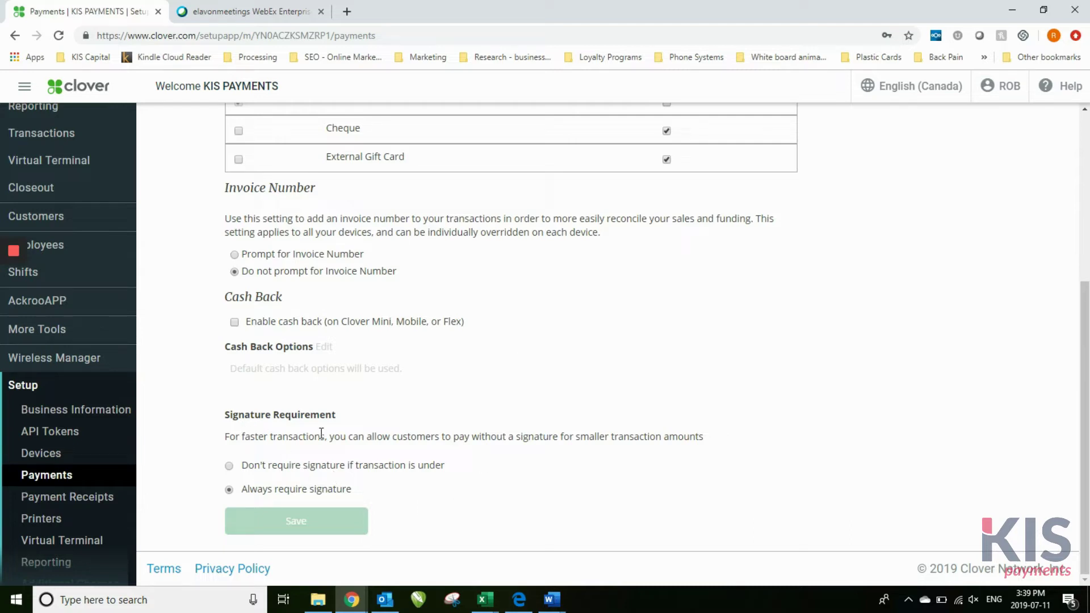
click(229, 466)
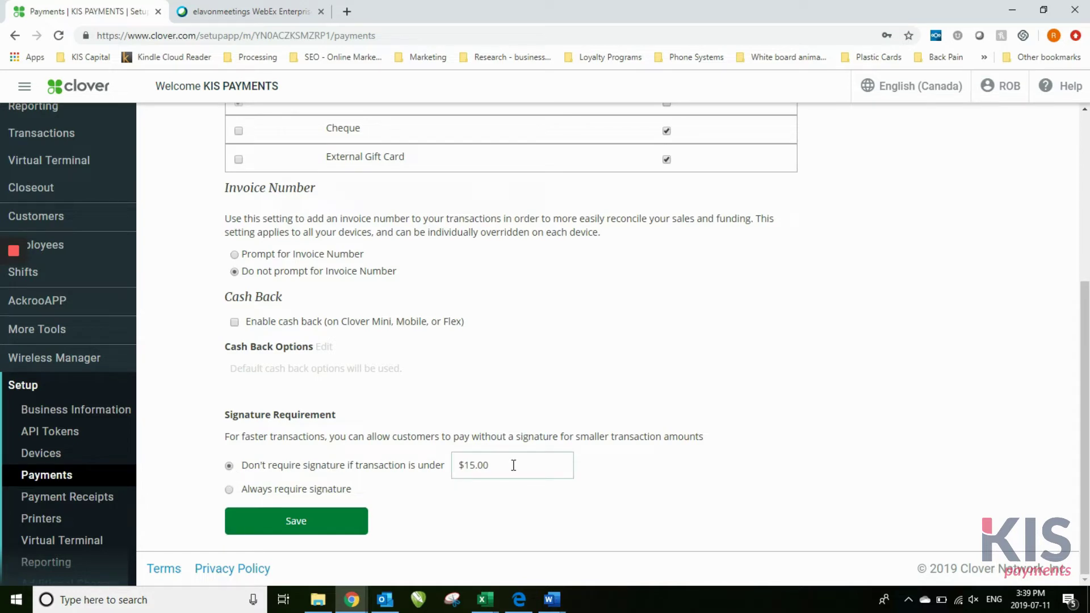
click(261, 495)
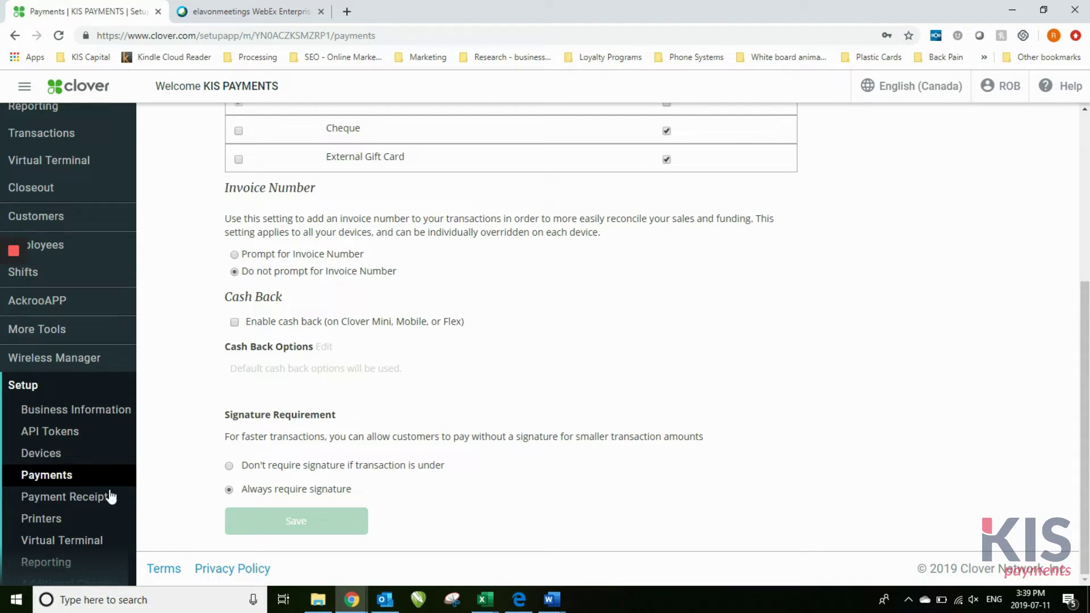
click(82, 499)
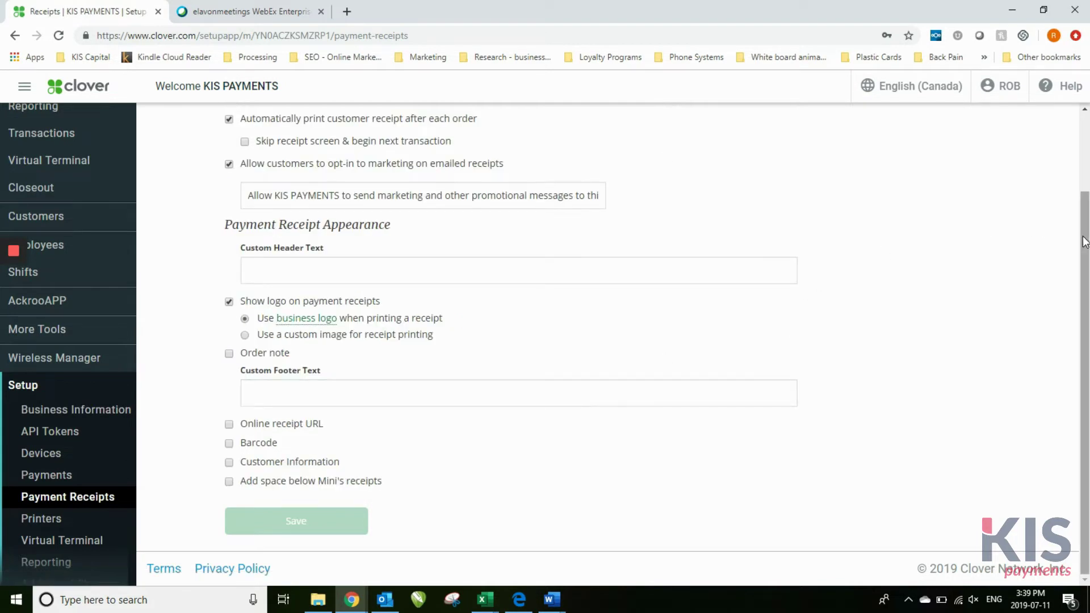
Enter 'Thanks for supporting our business' as custom receipt header text, then clear it without saving
scroll(1076, 235, up, 2)
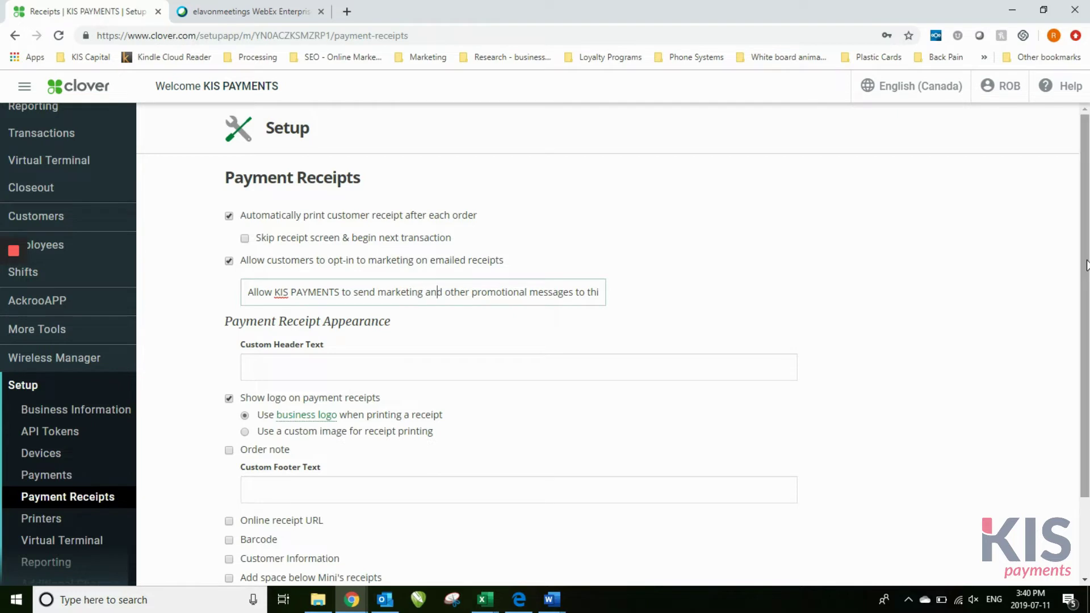
scroll(1084, 261, down, 1)
scroll(587, 212, down, 1)
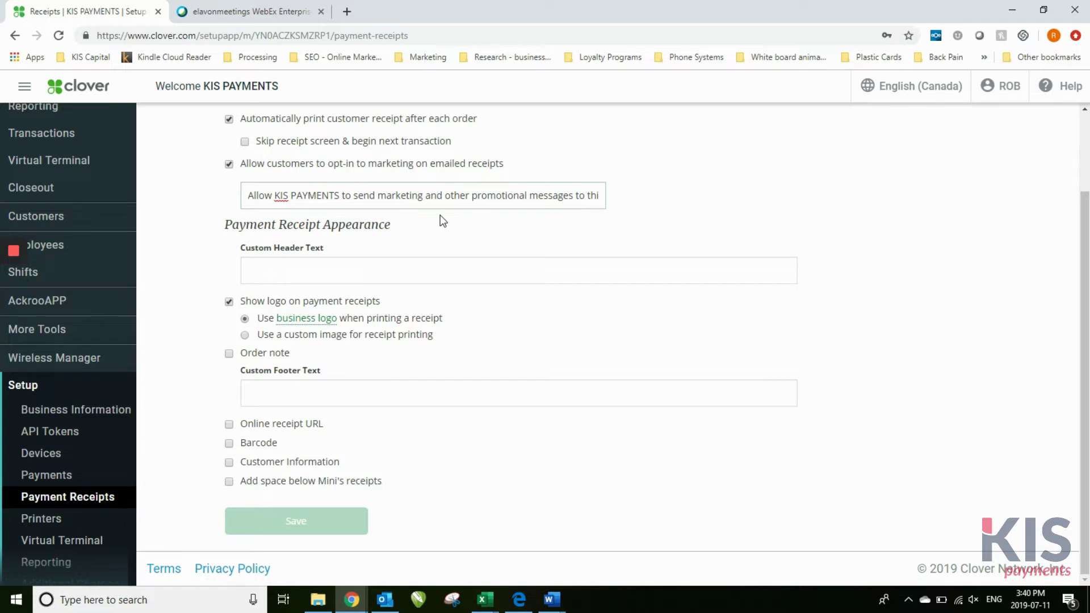
click(427, 267)
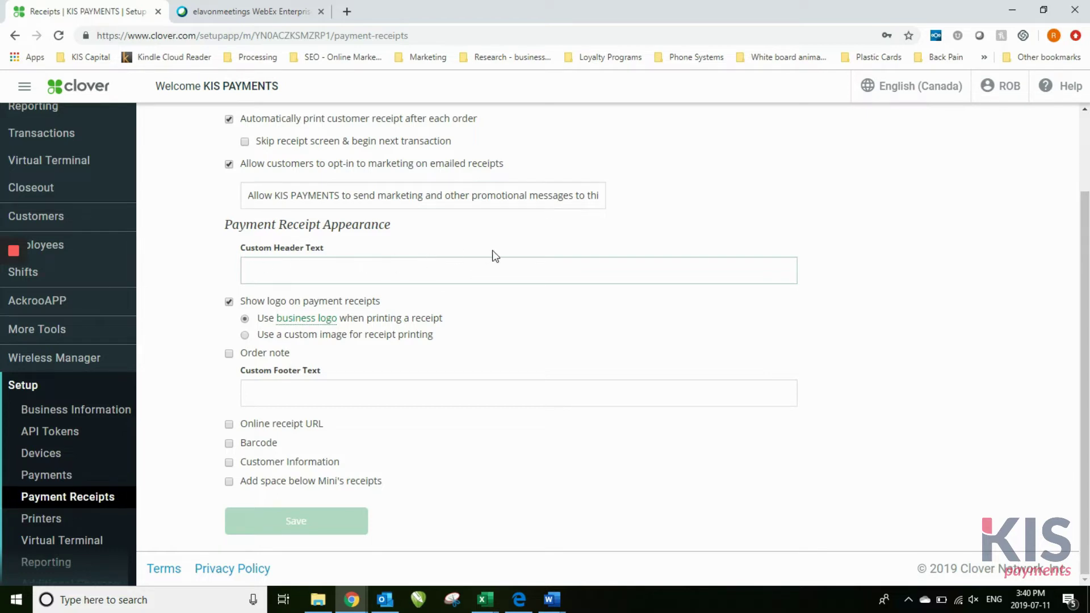
text(Thanks)
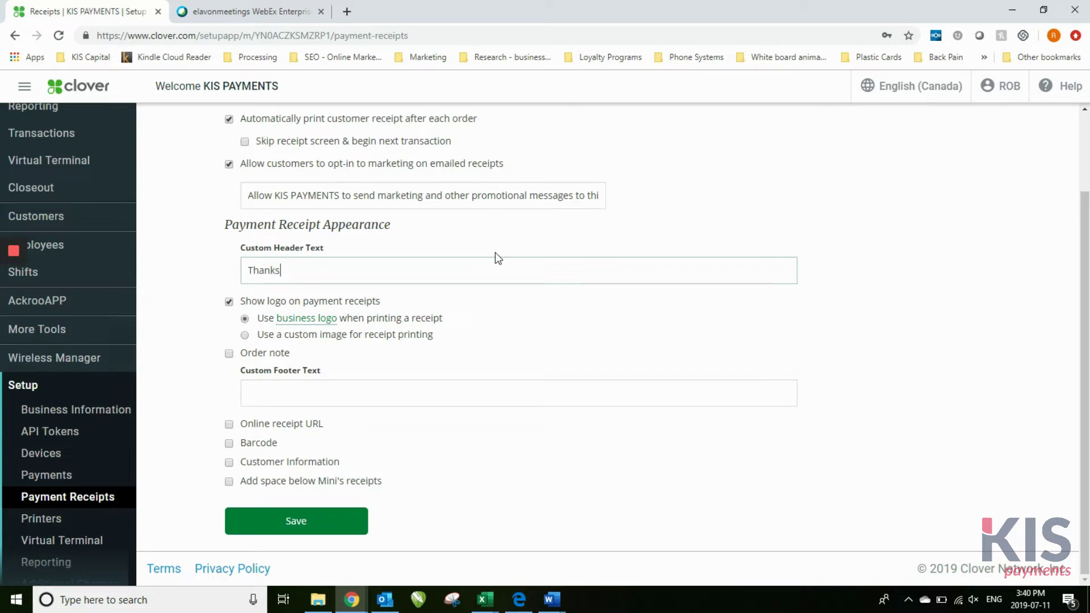
text( for your support)
key(BackSpace)
key(BackSpace)
key(BackSpace)
key(BackSpace)
key(BackSpace)
key(BackSpace)
key(BackSpace)
key(BackSpace)
key(BackSpace)
key(BackSpace)
key(BackSpace)
text(supporting our buisness)
key(BackSpace)
key(BackSpace)
key(BackSpace)
key(BackSpace)
key(BackSpace)
key(BackSpace)
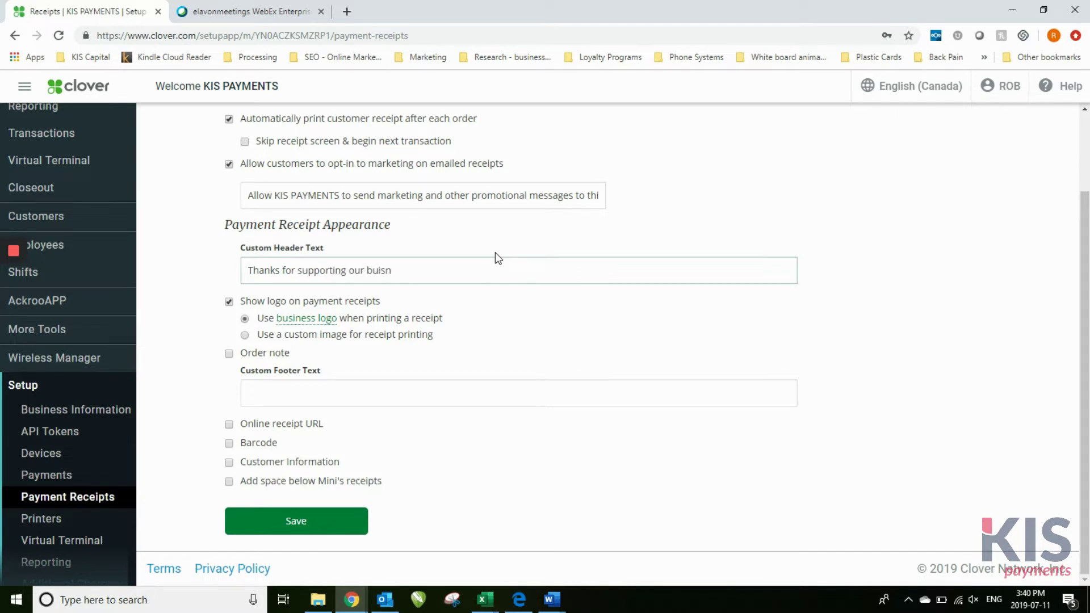
text(siness)
key(BackSpace)
key(BackSpace)
key(BackSpace)
key(BackSpace)
key(BackSpace)
key(BackSpace)
key(BackSpace)
key(BackSpace)
key(BackSpace)
key(BackSpace)
key(BackSpace)
key(BackSpace)
key(BackSpace)
key(BackSpace)
key(BackSpace)
key(BackSpace)
key(BackSpace)
key(BackSpace)
key(BackSpace)
key(BackSpace)
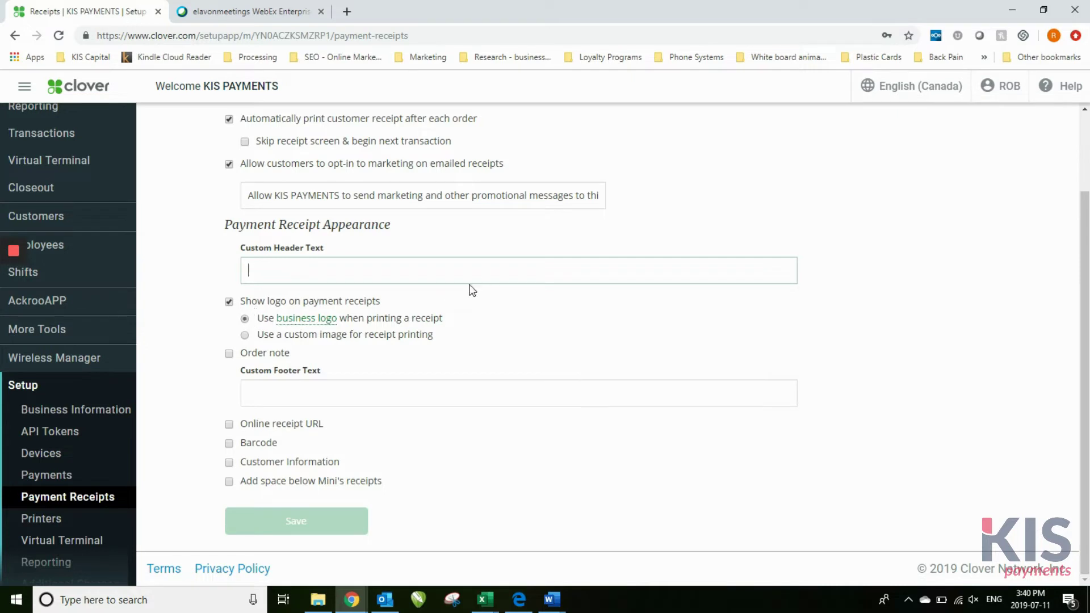
Confirm the saved account password to unlock Business Information, then scroll to its hours and logo
click(84, 418)
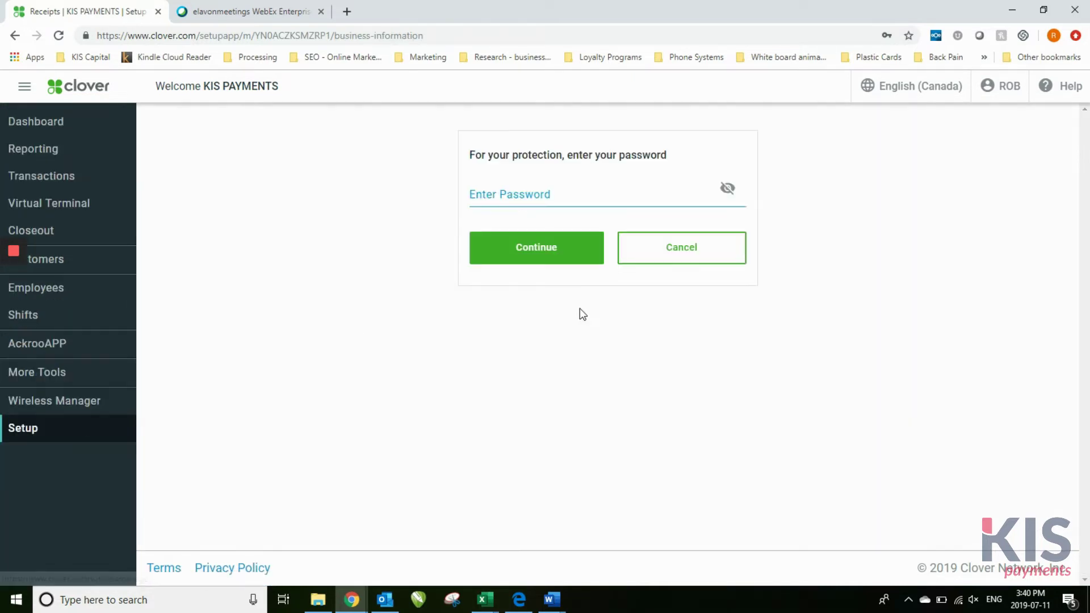
click(566, 203)
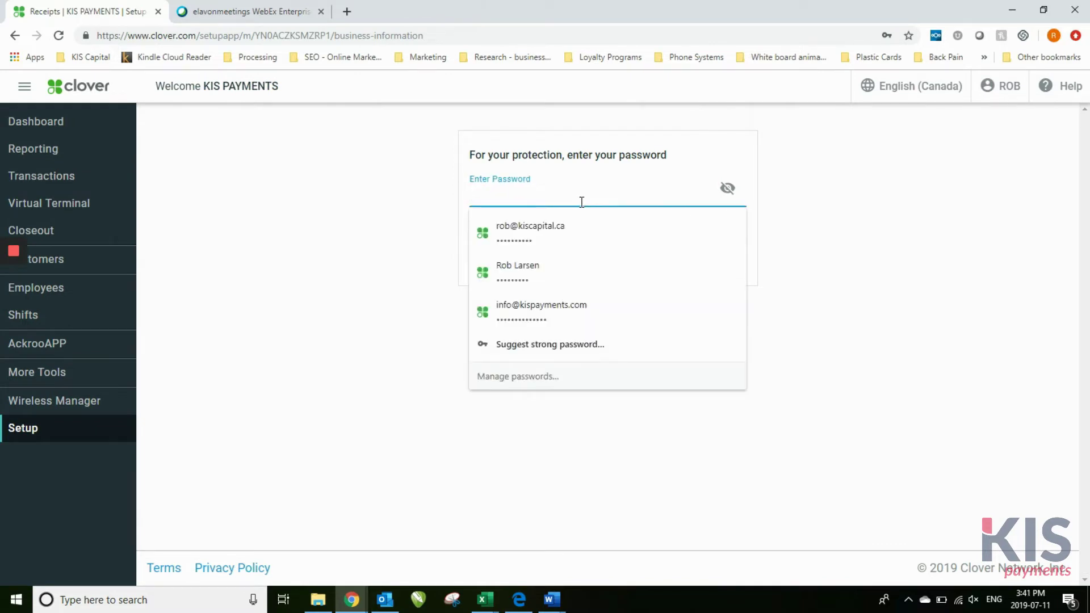
click(549, 310)
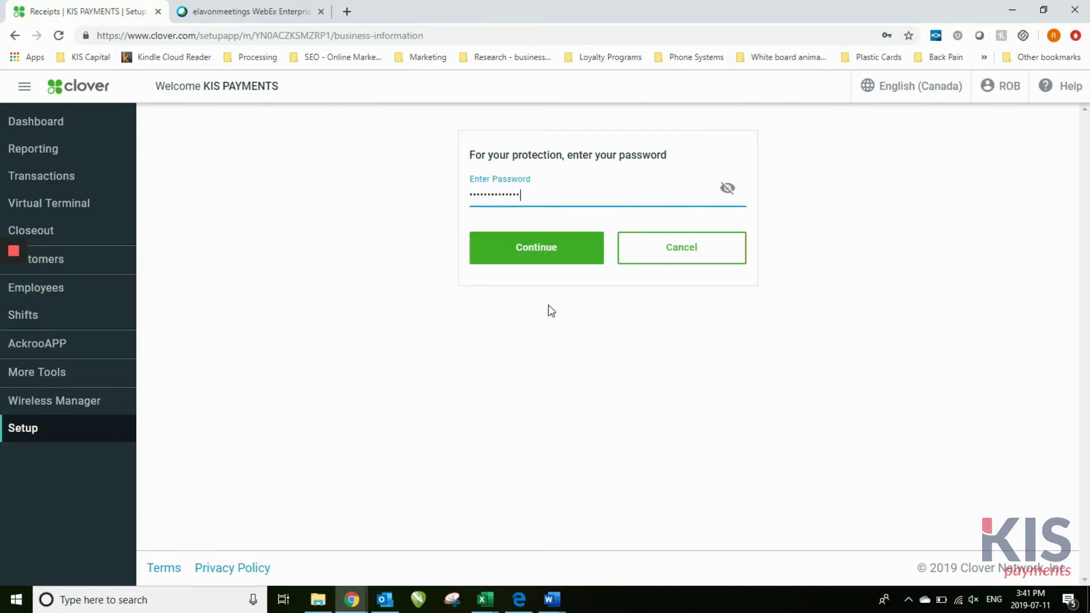
click(549, 251)
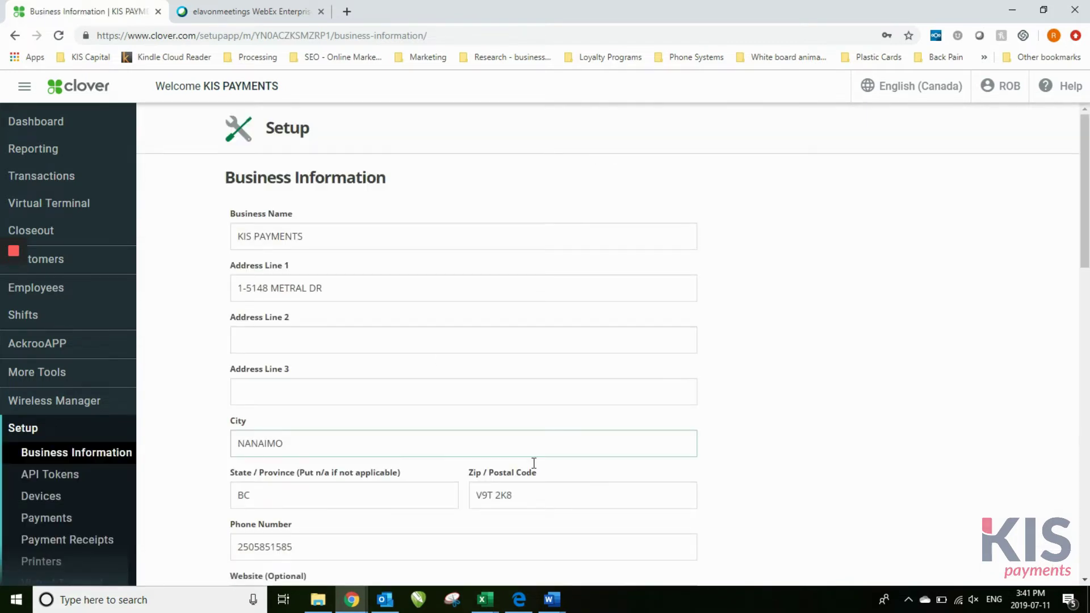
drag(1088, 161, 1087, 425)
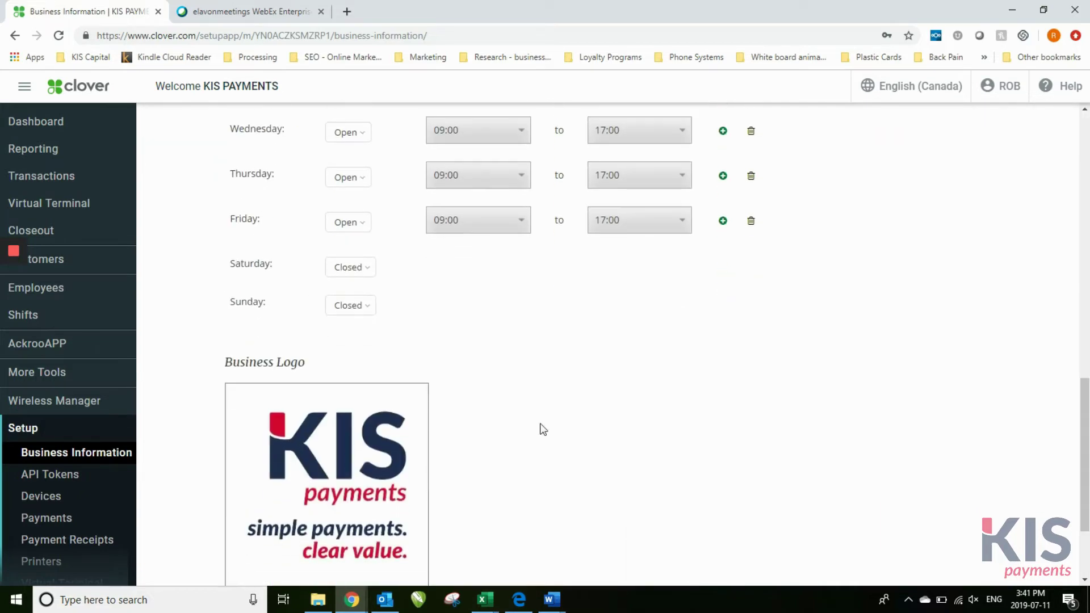
click(49, 520)
Review the Payment Receipts settings, then view the Printer Setup page listing the Station Printer
click(58, 542)
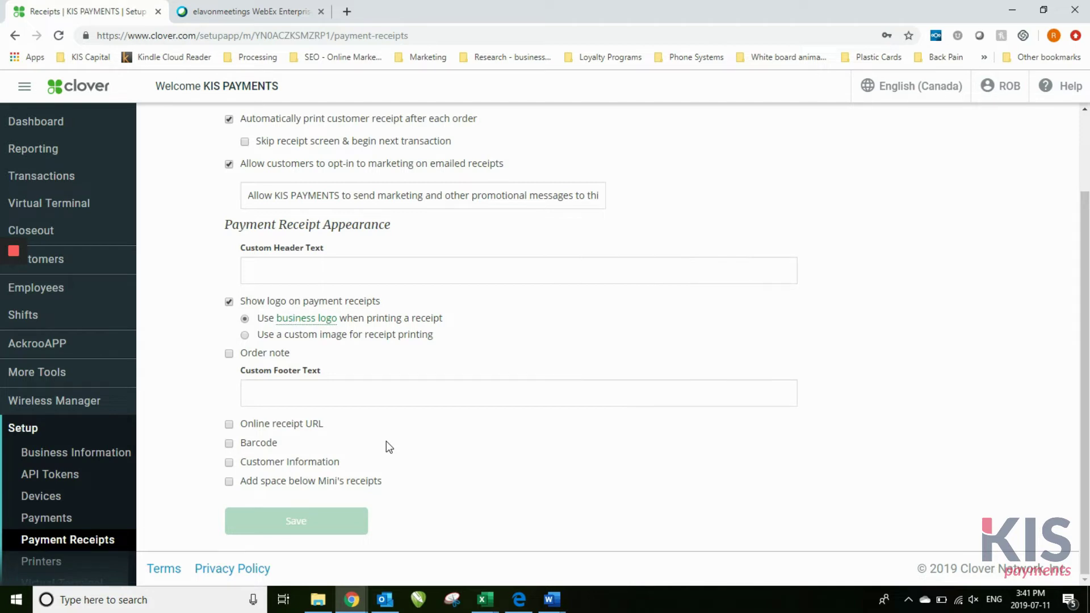
click(43, 568)
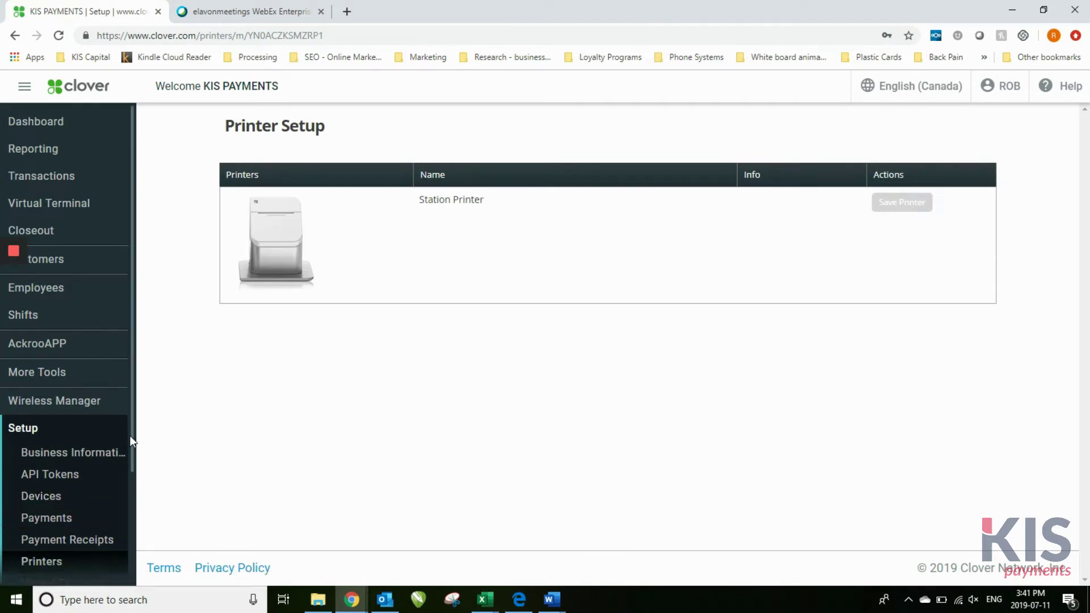
scroll(130, 435, down, 1)
scroll(129, 444, down, 2)
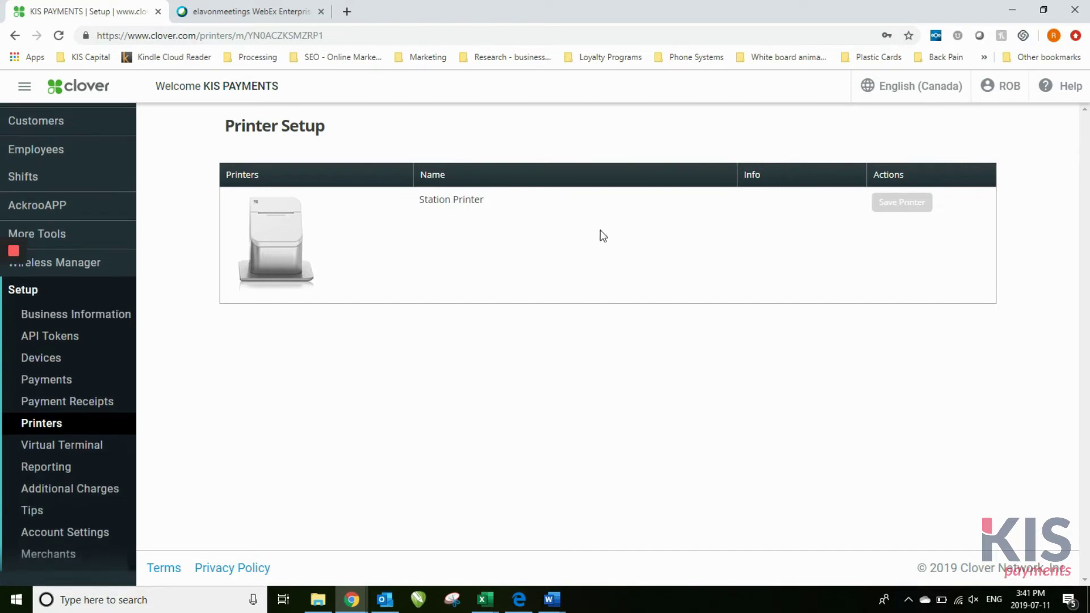
click(52, 449)
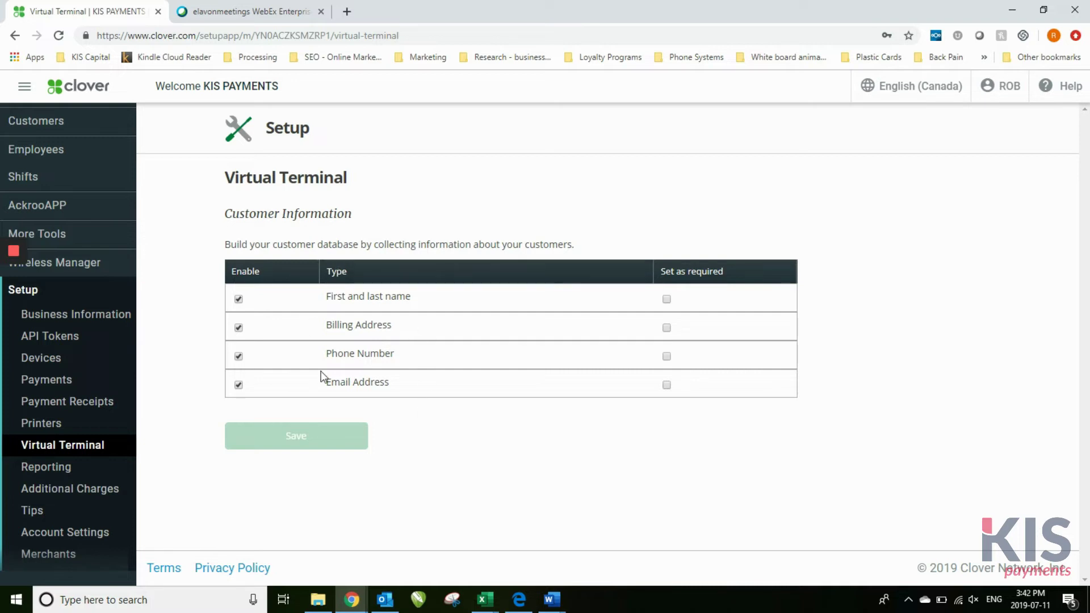
Mark name, billing address, phone and email as required Virtual Terminal fields and save
click(666, 299)
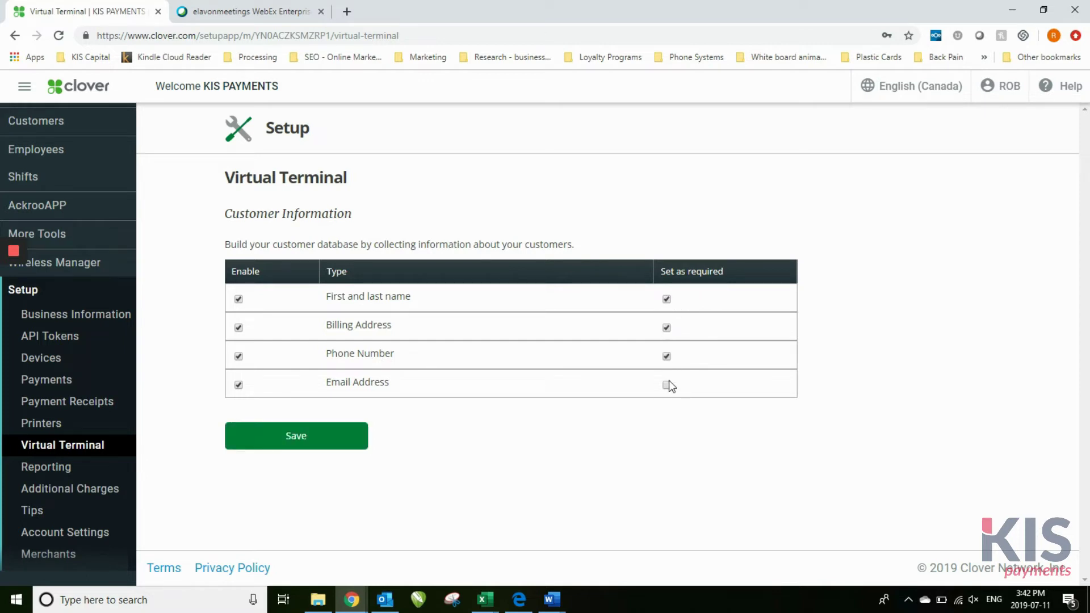
click(286, 438)
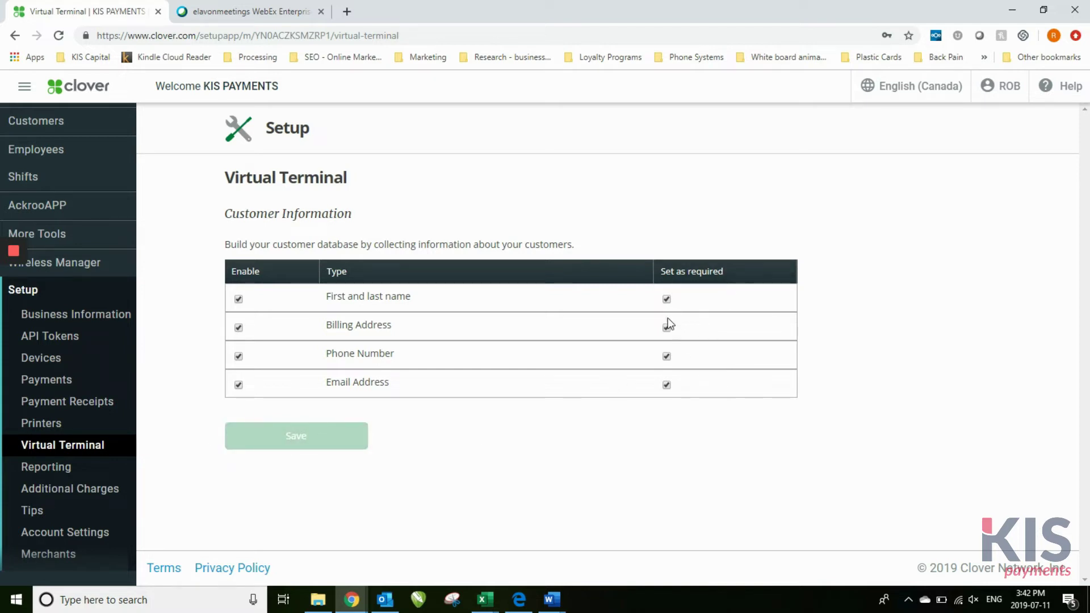
click(64, 469)
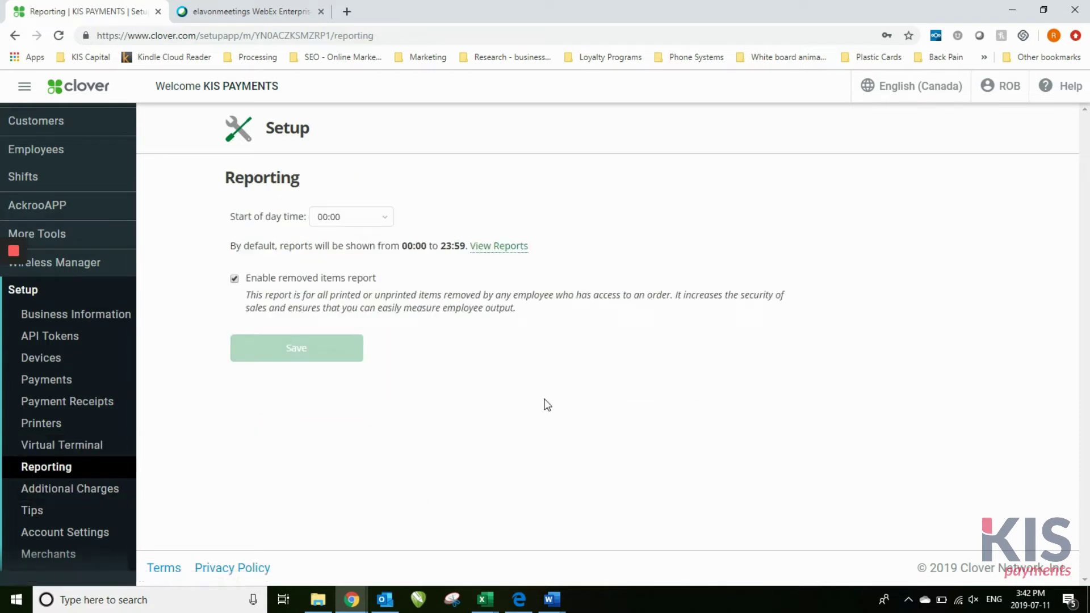
Pick 08:00 as start of day, view the empty Sales Overview report, then return to Setup
click(388, 223)
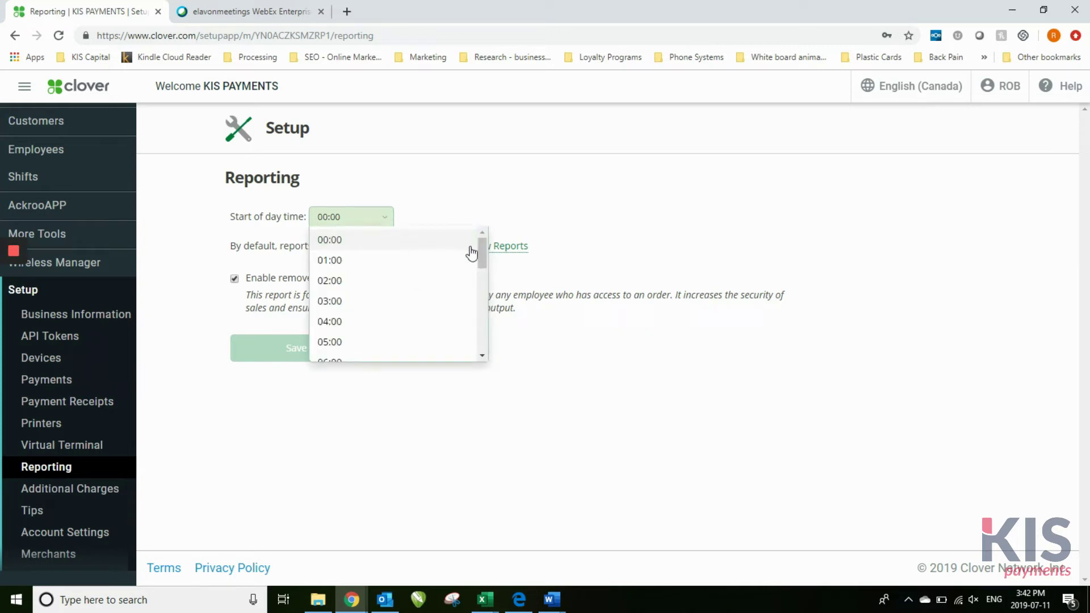
drag(483, 247, 485, 278)
click(382, 269)
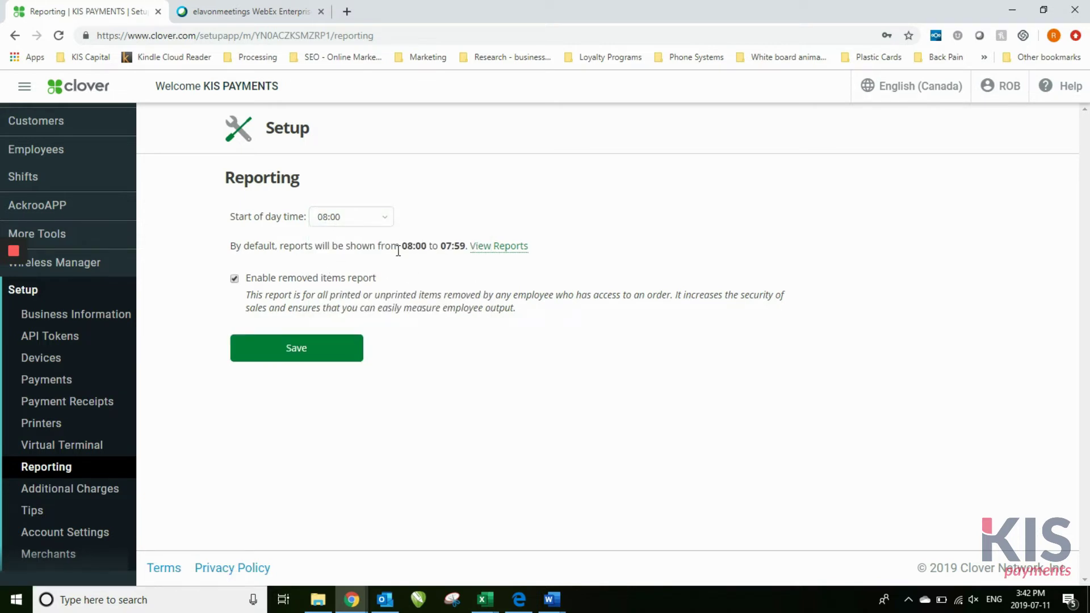
click(512, 251)
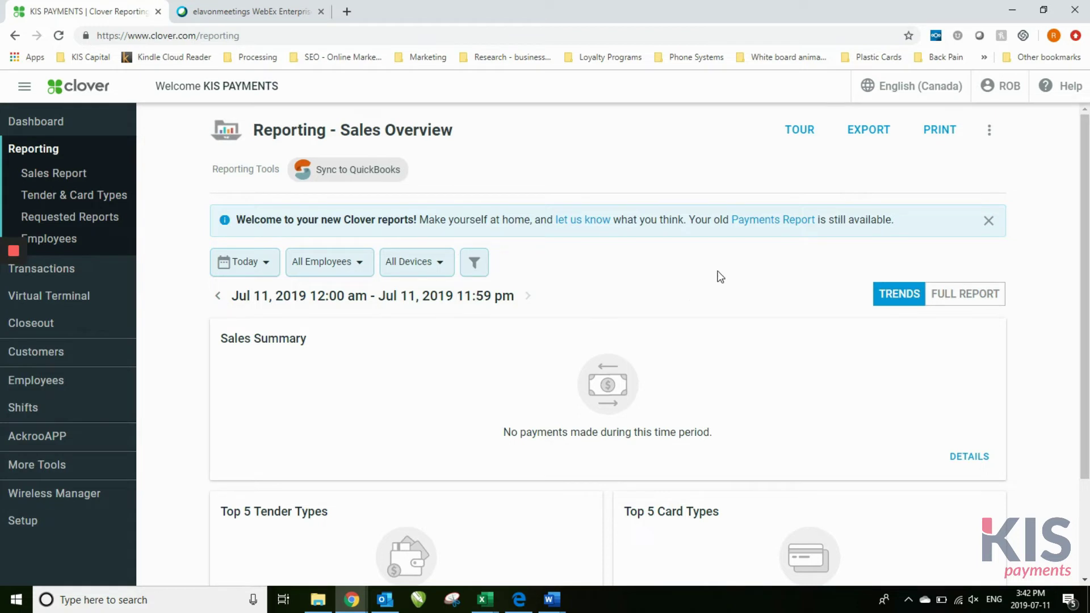
click(36, 517)
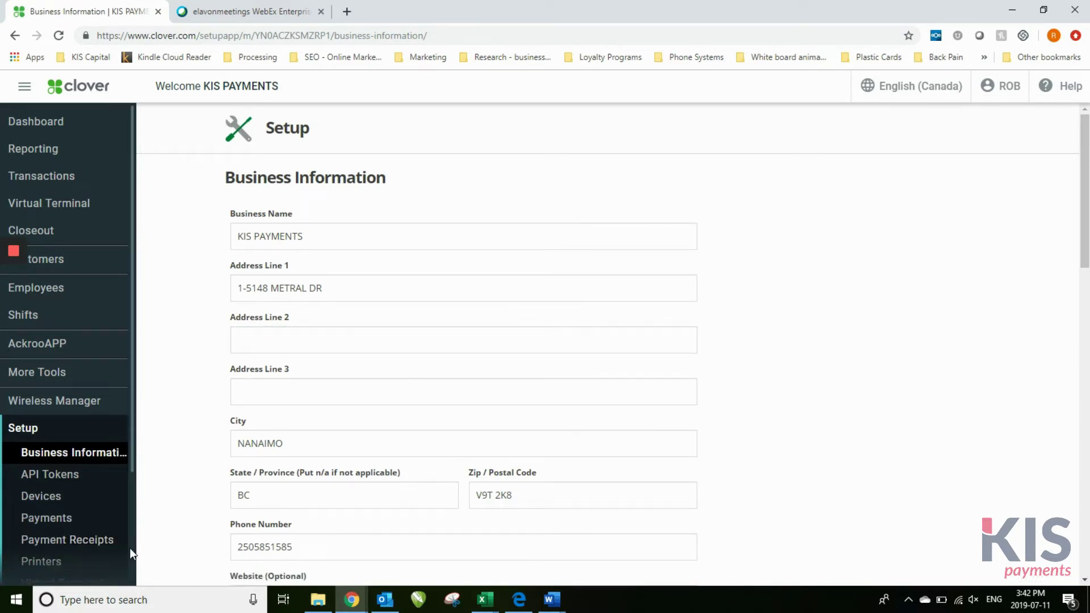
Set the reporting Start of day time to 08:00 and save it
scroll(128, 548, down, 3)
click(24, 464)
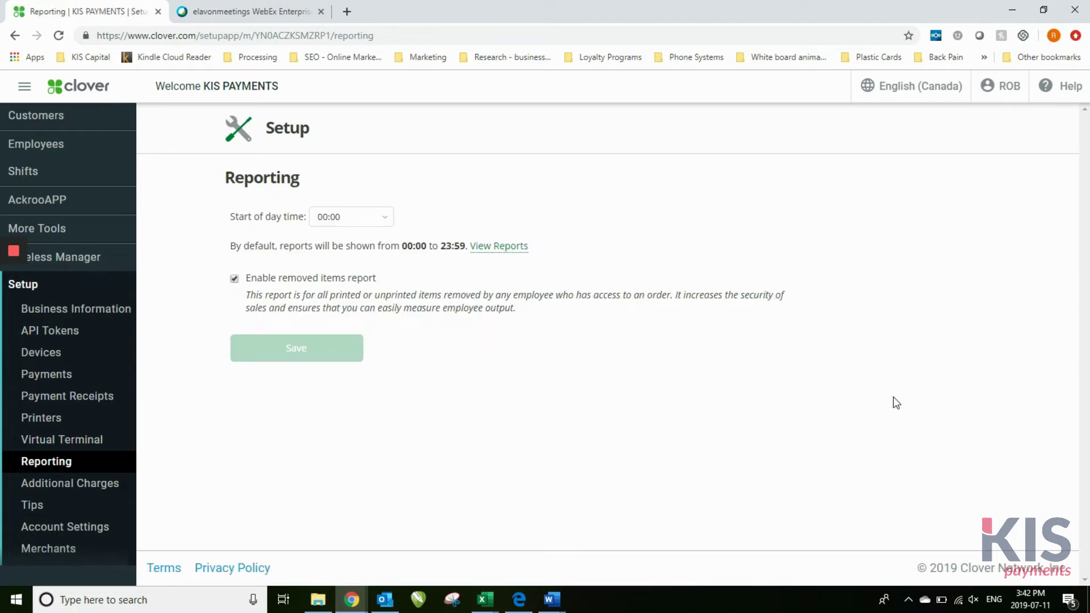
click(372, 219)
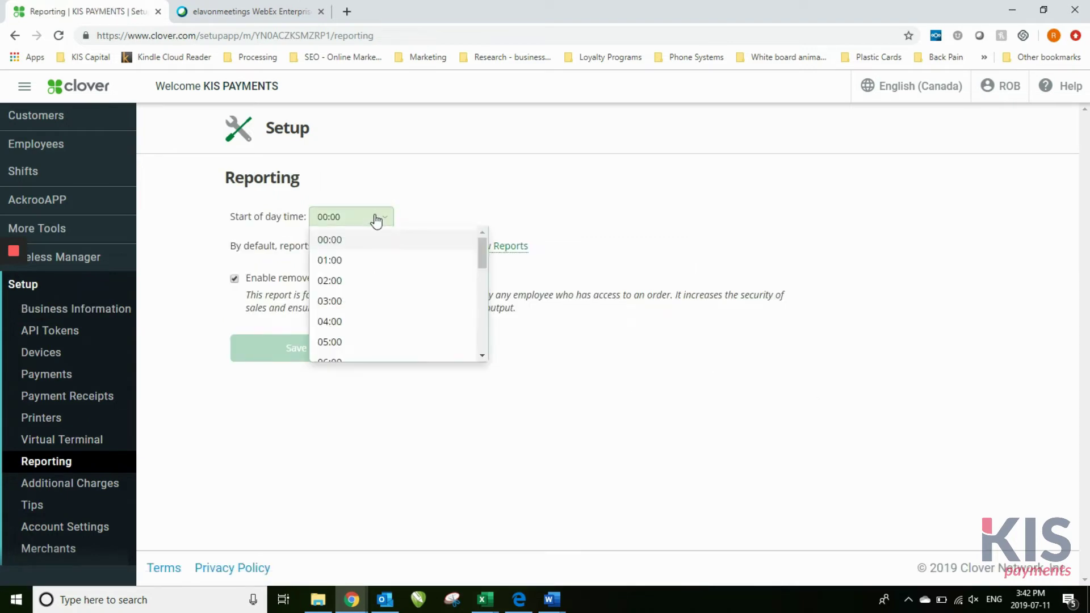
scroll(486, 347, down, 2)
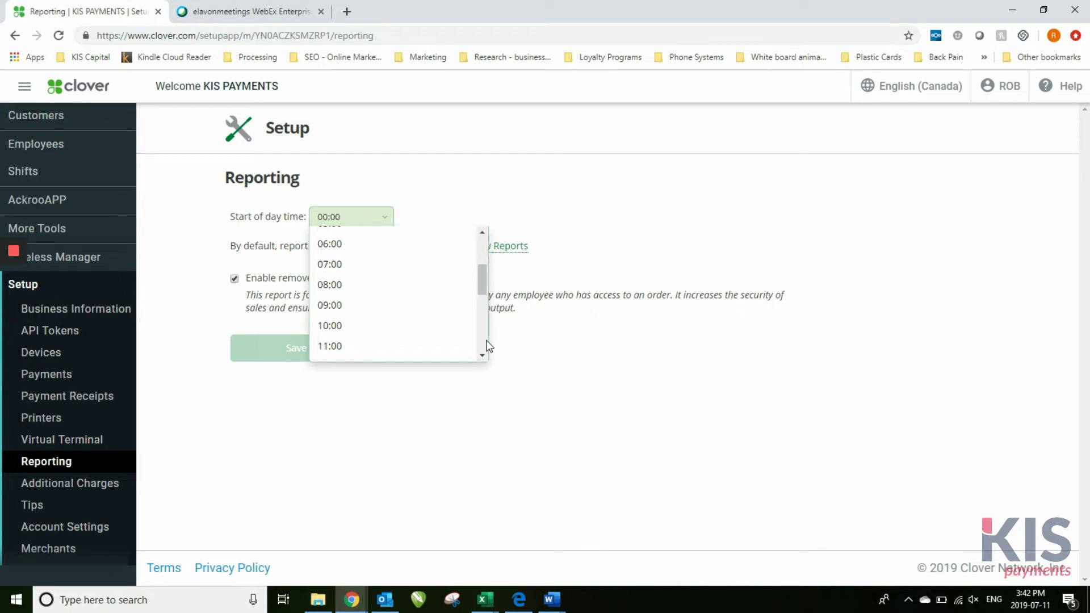
click(369, 289)
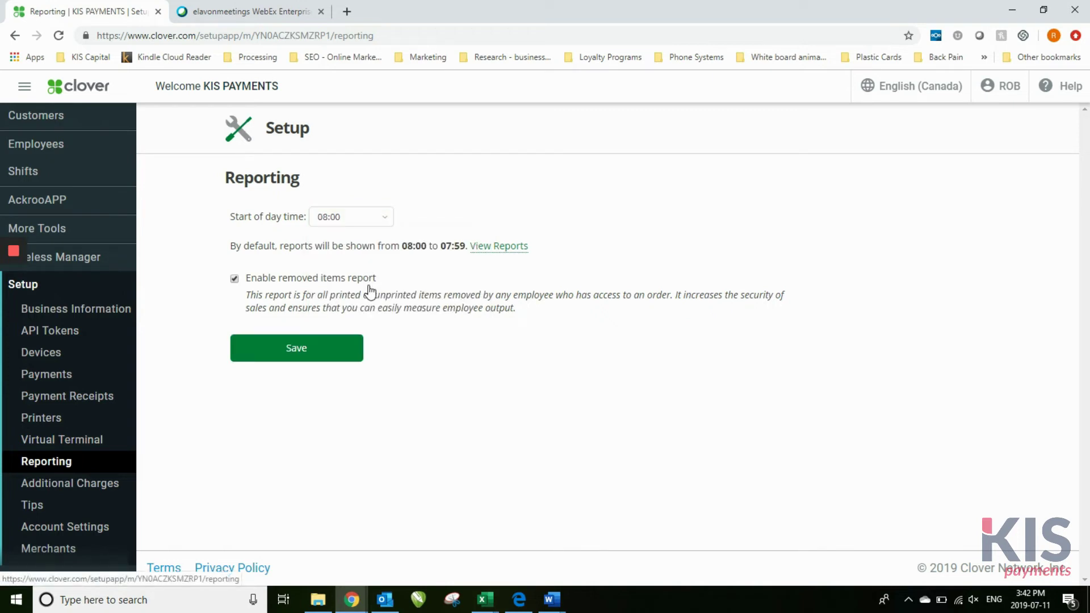
click(295, 353)
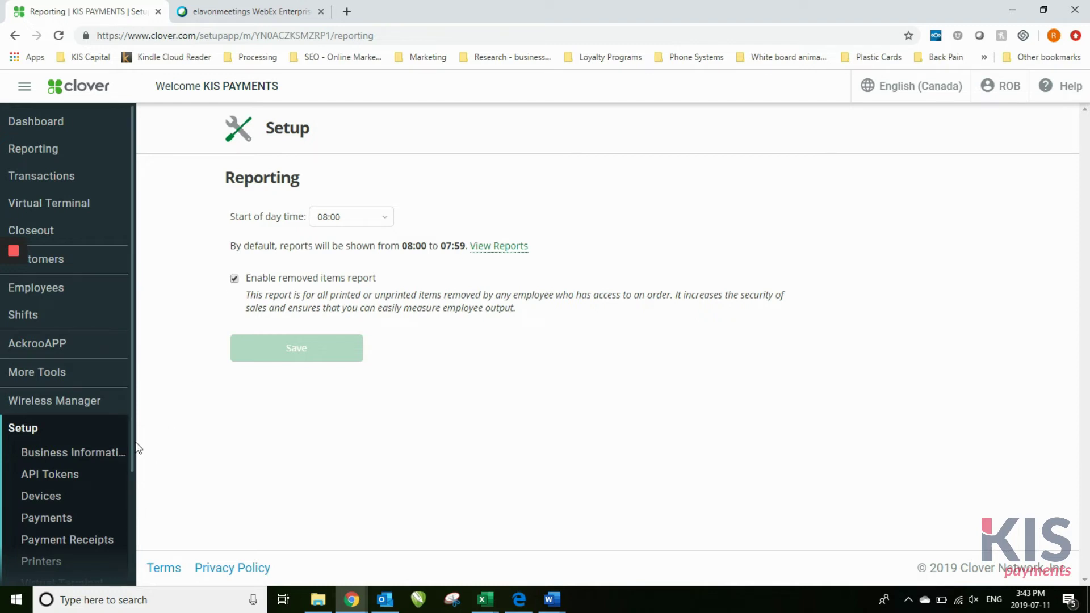
drag(135, 447, 136, 568)
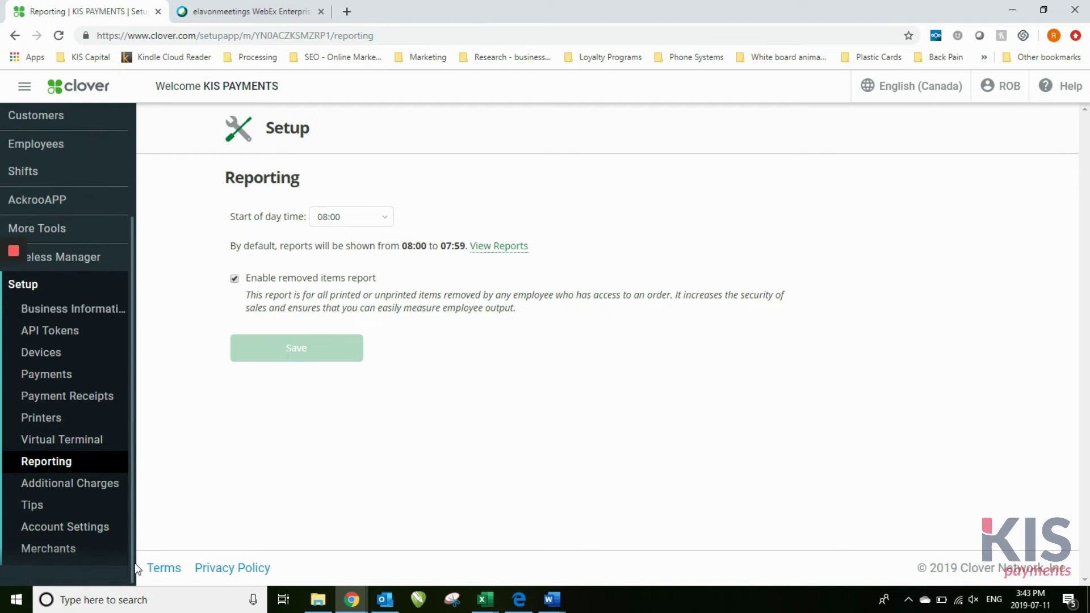
click(72, 485)
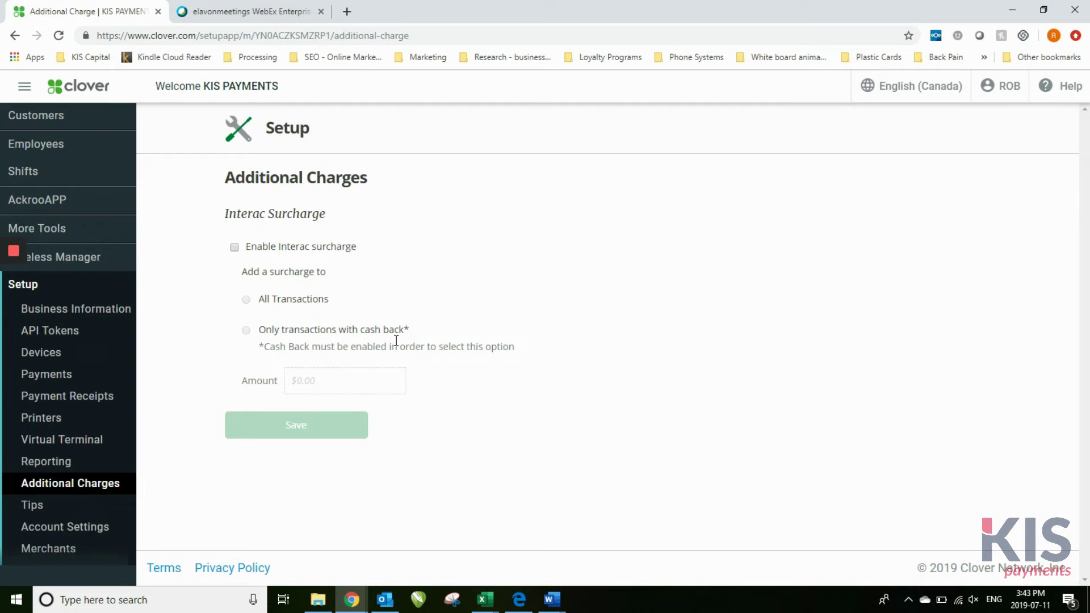
Go to the Tips settings with 15%, 18%, 20% and 30% tip buttons
click(33, 512)
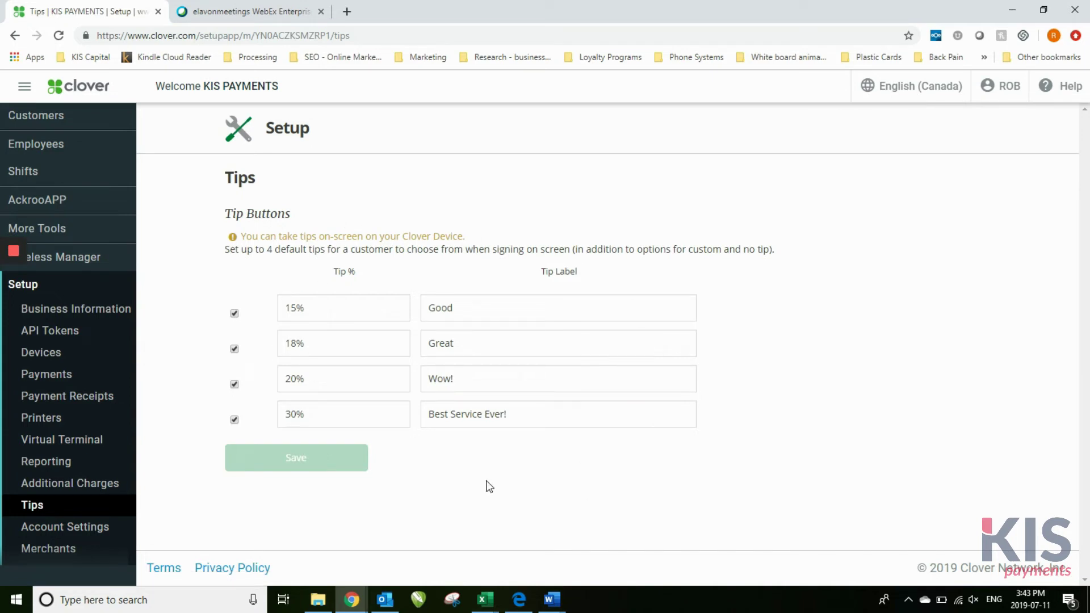
Try 25% and 0% as the first tip percentage, then set it back to 15%
click(475, 312)
drag(458, 309, 402, 306)
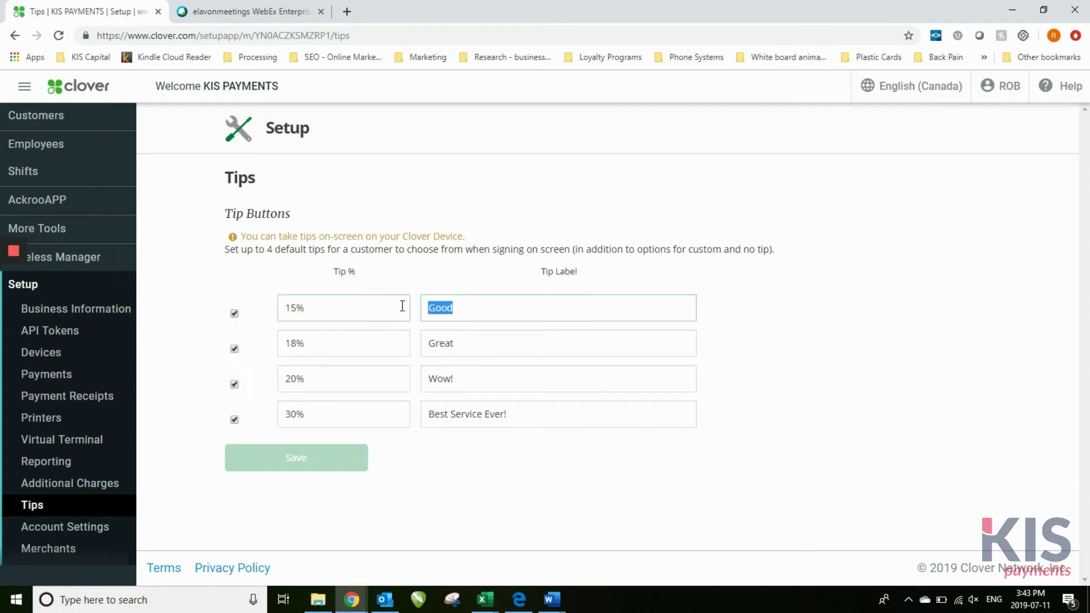
drag(321, 312, 213, 303)
text(25%)
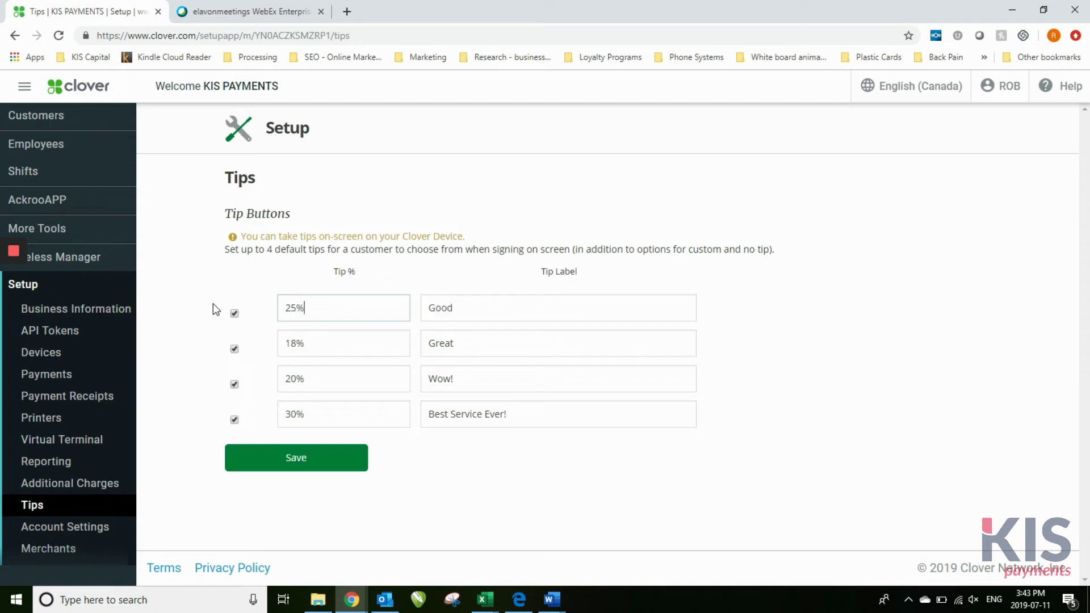
key(BackSpace)
key(BackSpace)
key(BackSpace)
text(0%)
key(BackSpace)
key(BackSpace)
text(15%)
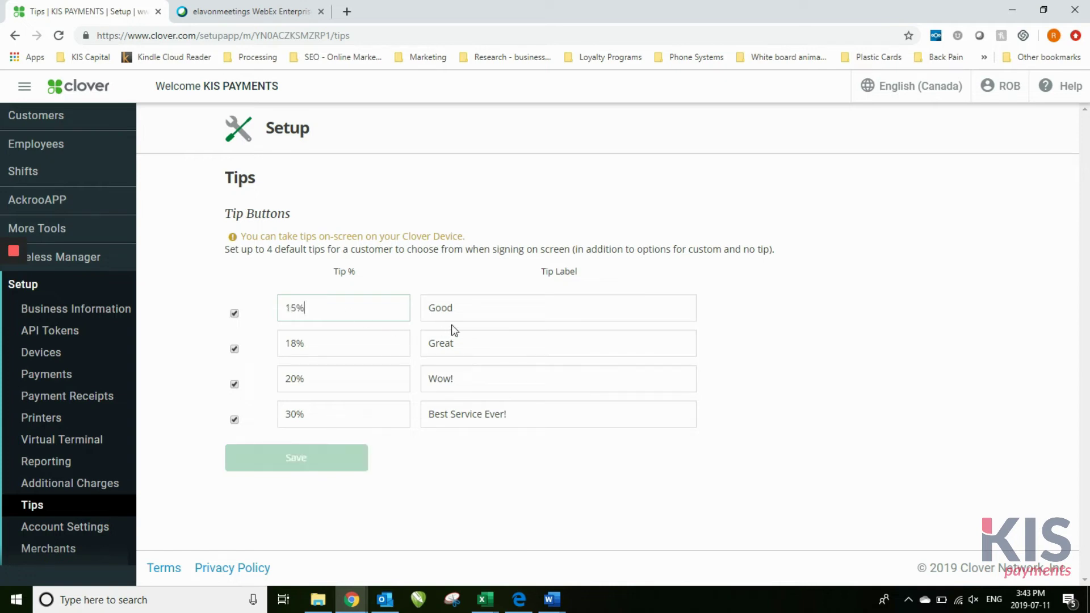
Change the first tip label to 'You are amazing!', then delete it entirely and select 15%
click(467, 310)
double_click(466, 309)
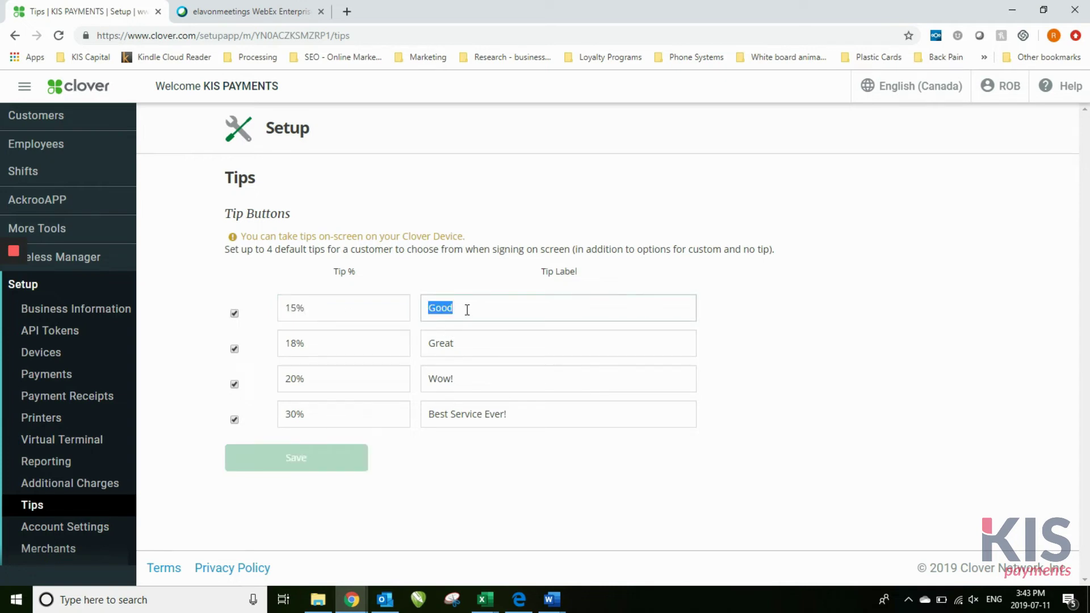
text(You are amazing!)
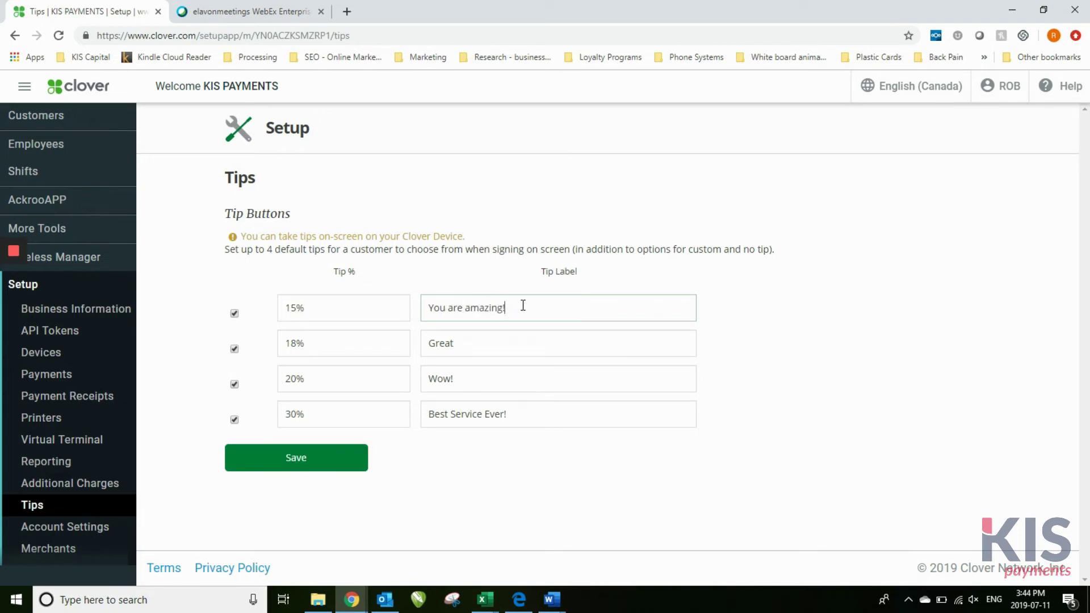
drag(522, 303, 411, 303)
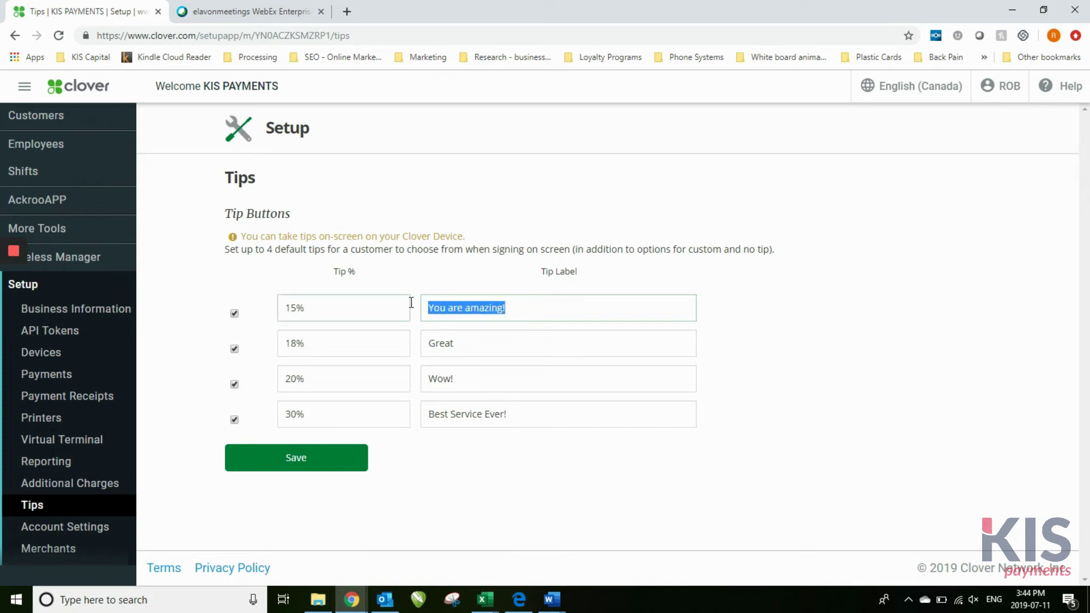
key(BackSpace)
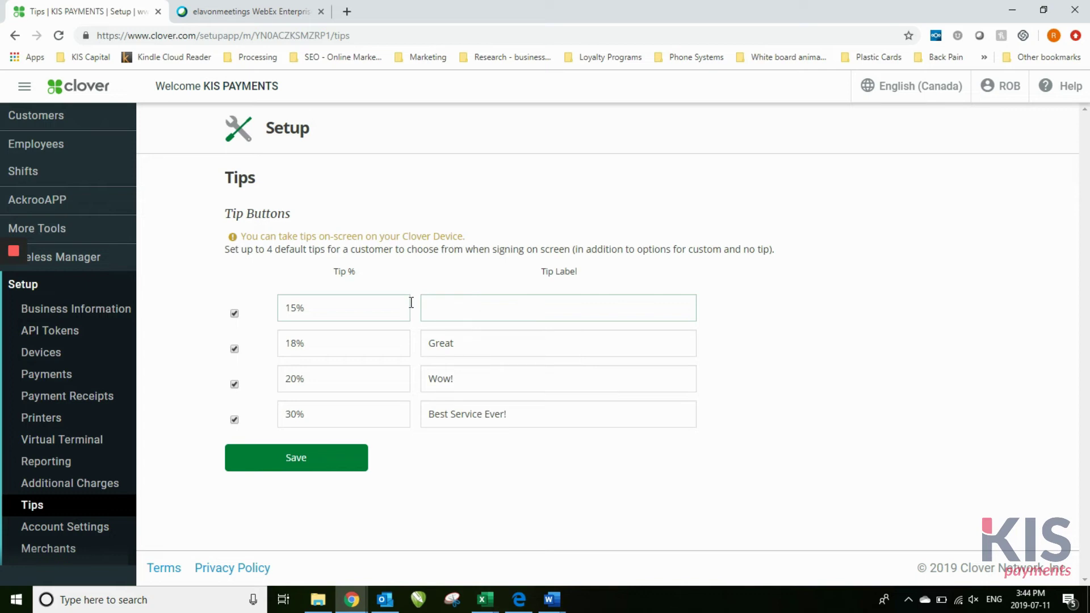
double_click(346, 311)
drag(346, 311, 264, 316)
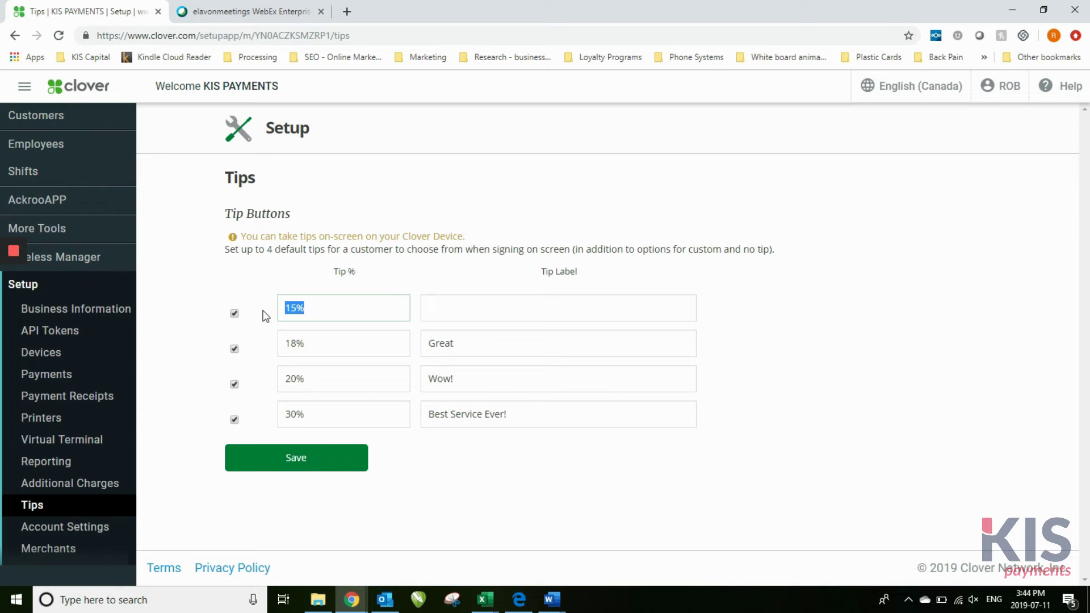
Enter a 2% first tip labelled 'CDN Junior Surf Team', fixing typos along the way
text(5%)
key(BackSpace)
key(BackSpace)
text(0%)
click(462, 305)
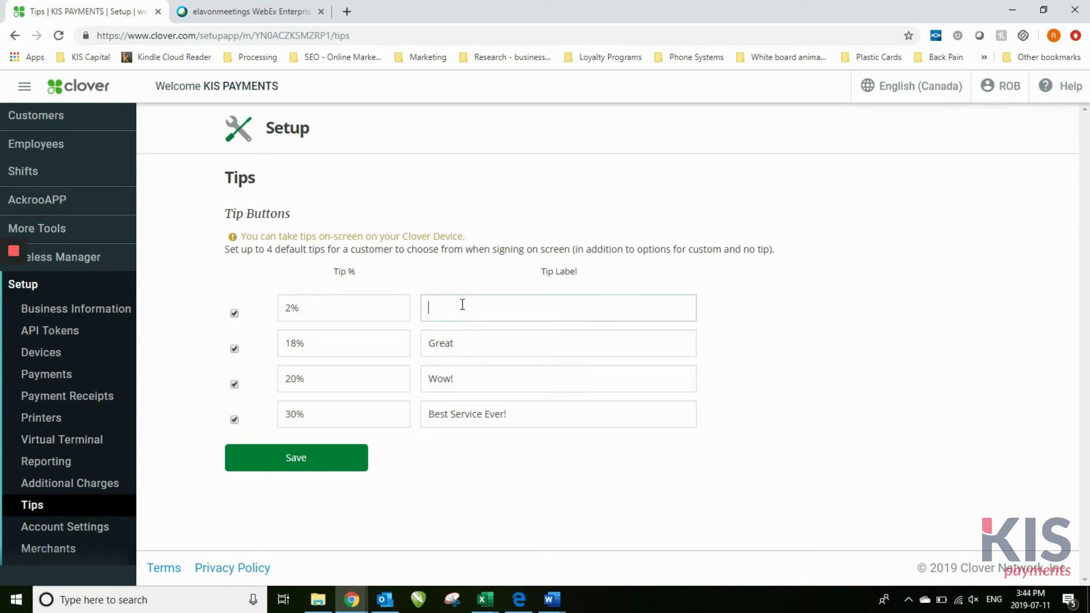
text(Donation to t)
text(Canadian J)
text(un)
key(BackSpace)
key(BackSpace)
key(BackSpace)
key(BackSpace)
key(BackSpace)
key(BackSpace)
key(BackSpace)
key(BackSpace)
key(BackSpace)
key(BackSpace)
key(BackSpace)
key(BackSpace)
key(BackSpace)
key(BackSpace)
key(BackSpace)
key(BackSpace)
key(BackSpace)
key(BackSpace)
key(BackSpace)
key(BackSpace)
text(Canadian)
key(BackSpace)
key(BackSpace)
key(BackSpace)
key(BackSpace)
key(BackSpace)
key(BackSpace)
key(BackSpace)
text(DN Junior Surf Team)
Reset the first tip to 15% labelled 'Good' and go to Account Settings
drag(312, 308, 262, 316)
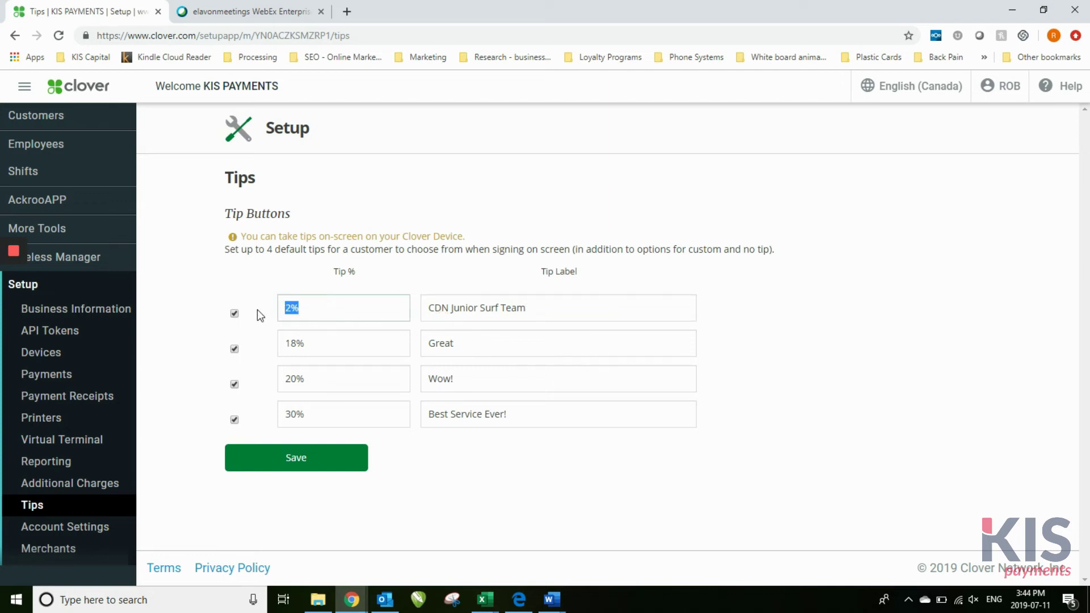
text(15%)
drag(538, 312, 362, 312)
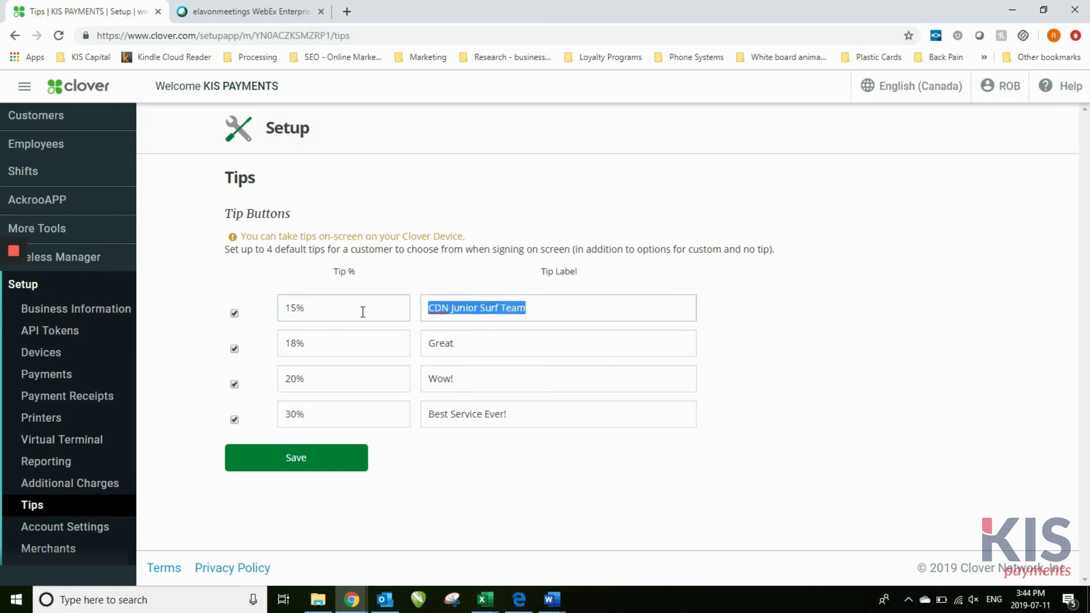
text(Good)
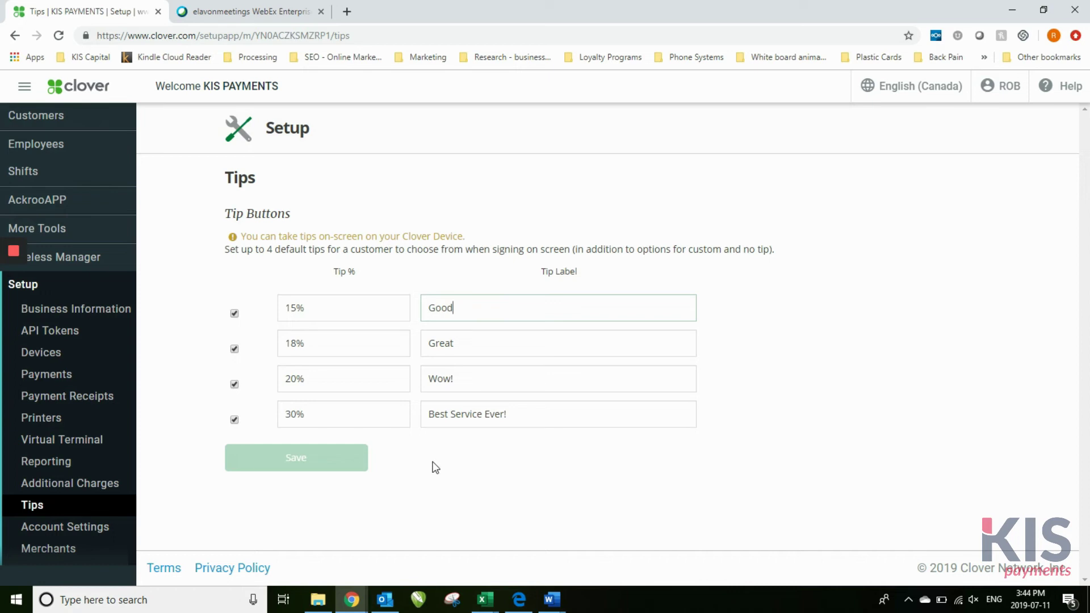
click(87, 529)
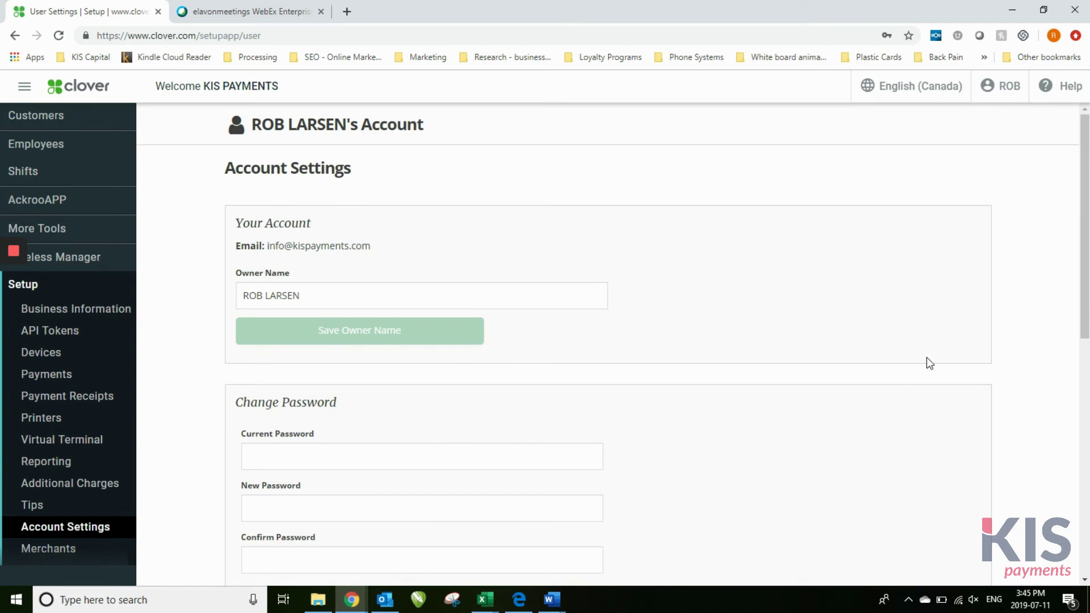
Scroll Account Settings, select the Current Password field, then go to Merchants
drag(1085, 231, 1084, 319)
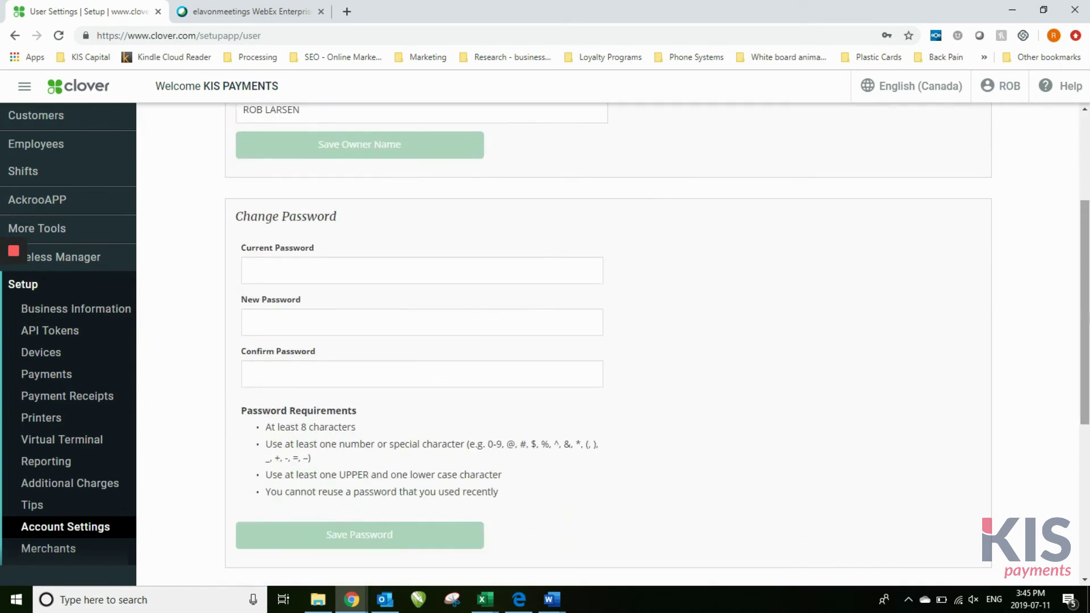
click(310, 265)
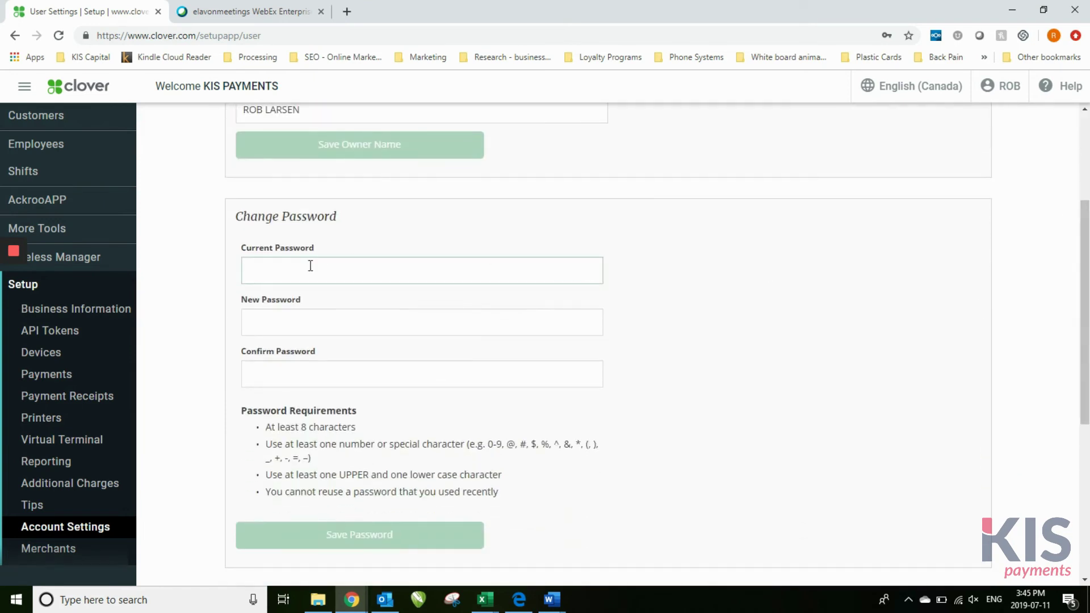
click(54, 547)
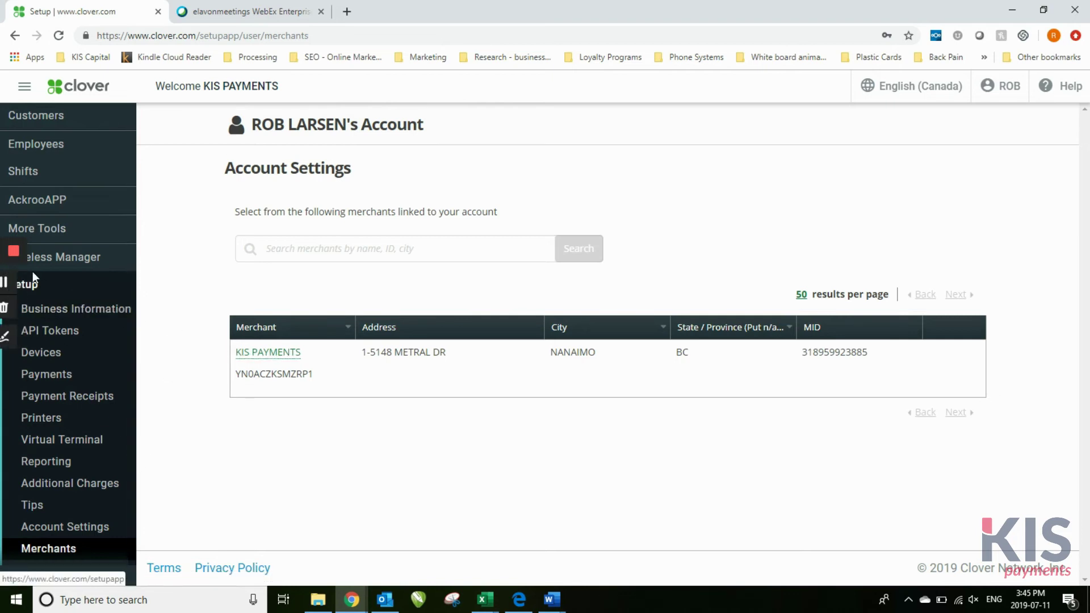
scroll(130, 116, up, 3)
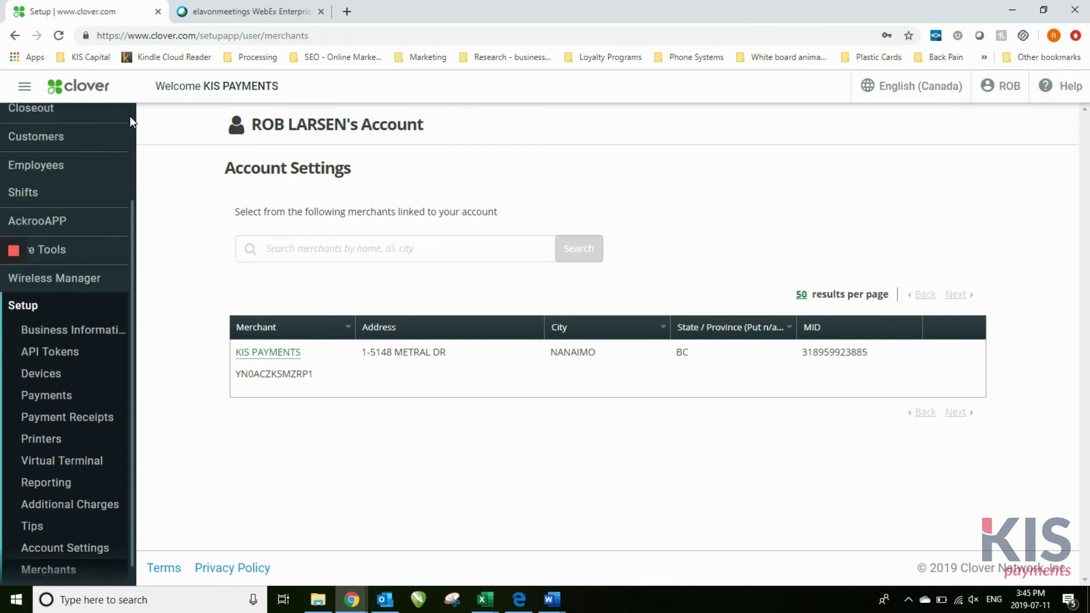
Return to the Dashboard, open the Help Center, and search articles for 'manual trans'
click(56, 121)
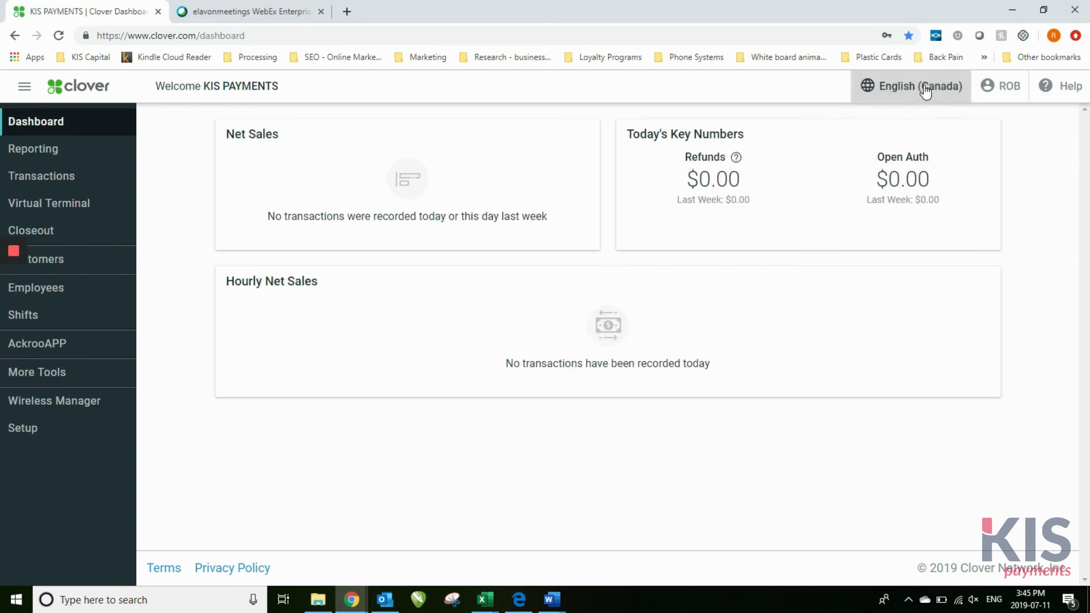
click(1071, 88)
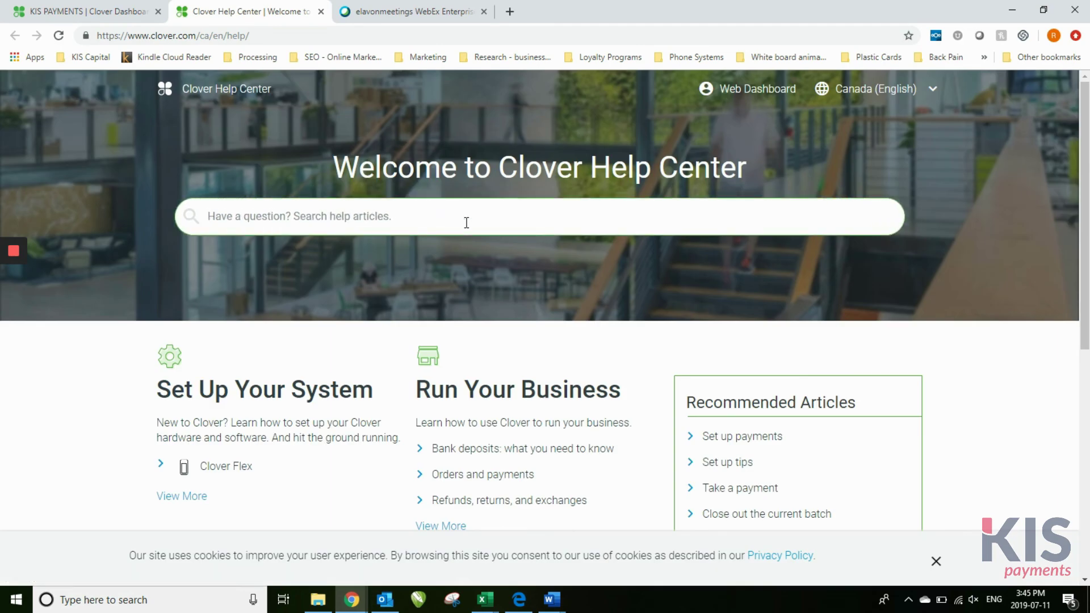
click(466, 222)
text(manual trans)
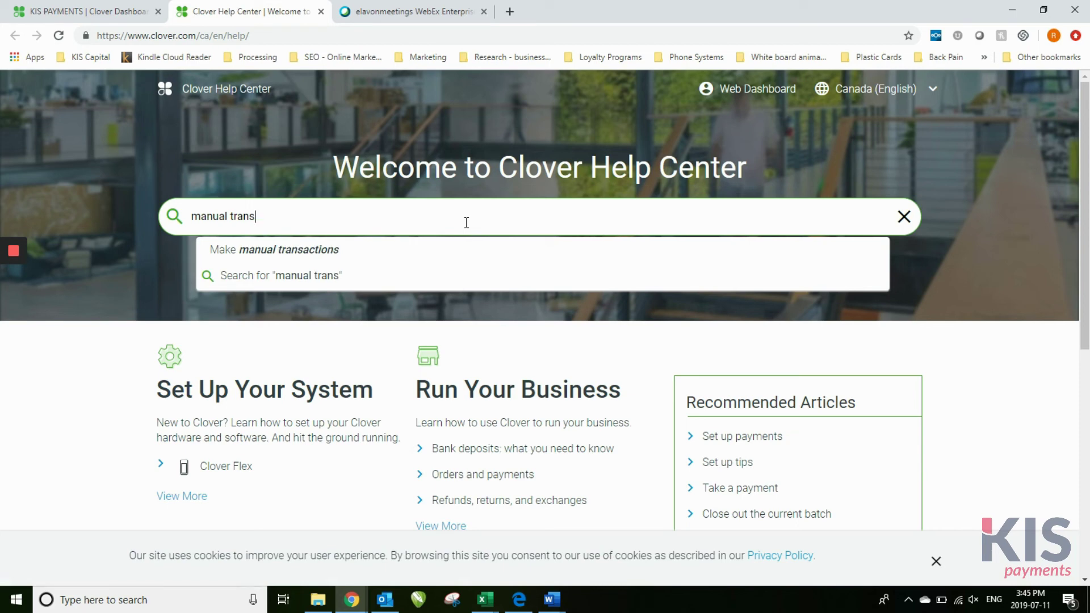
Read the 'Make manual transactions' article, then switch back to the dashboard tab
click(297, 256)
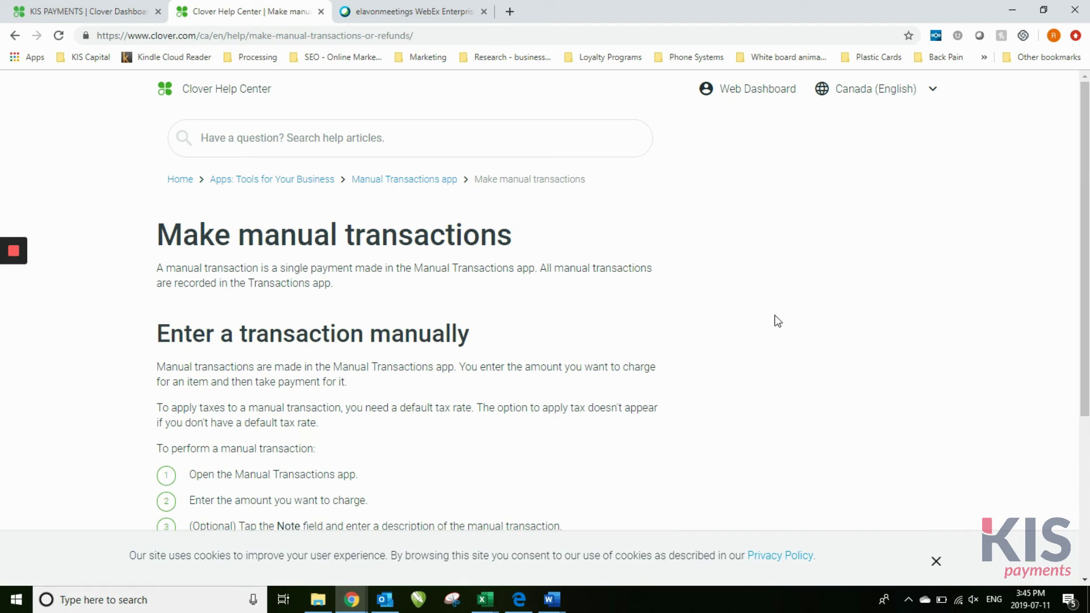
scroll(1085, 207, down, 3)
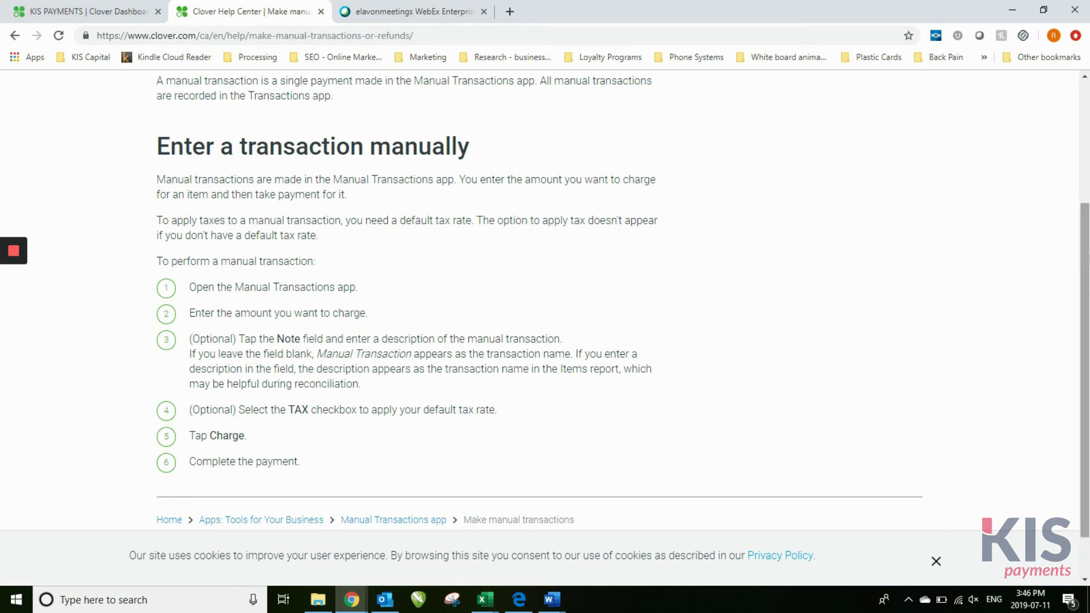
drag(1087, 284, 1087, 159)
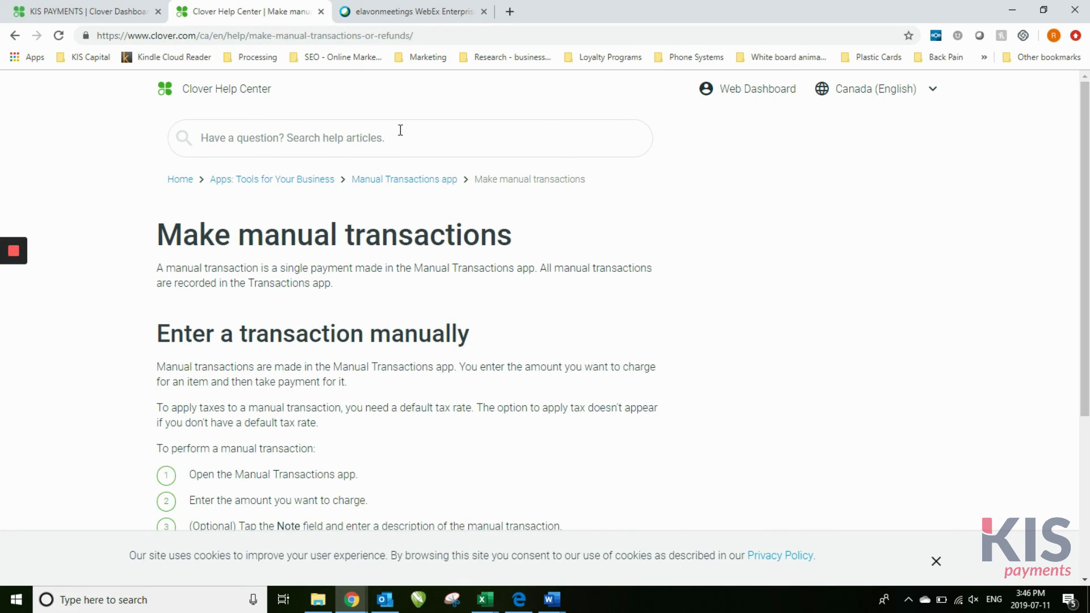
click(120, 9)
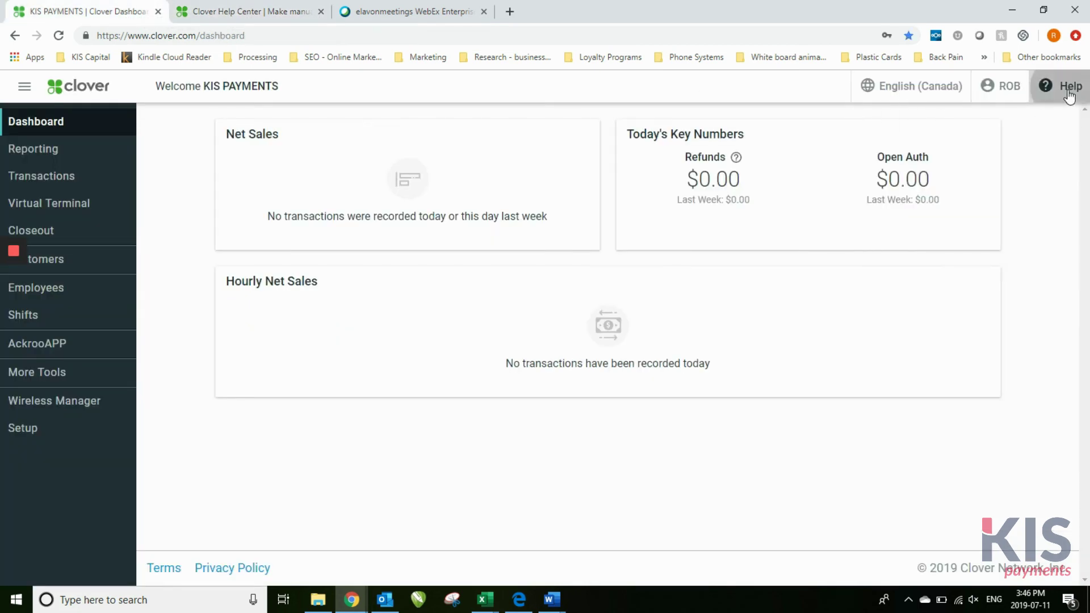
click(1043, 89)
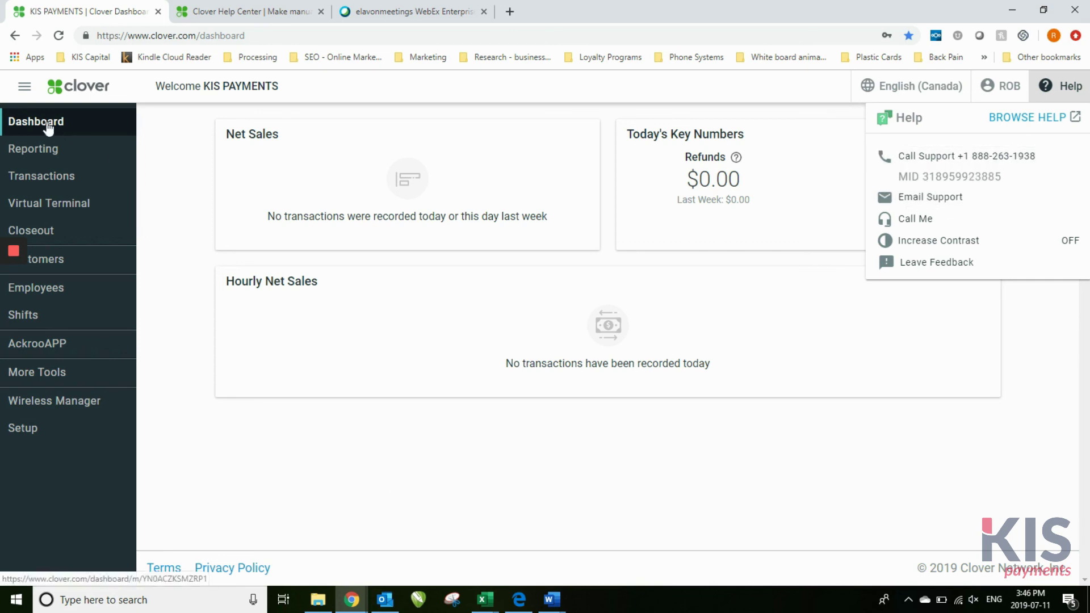
click(1067, 88)
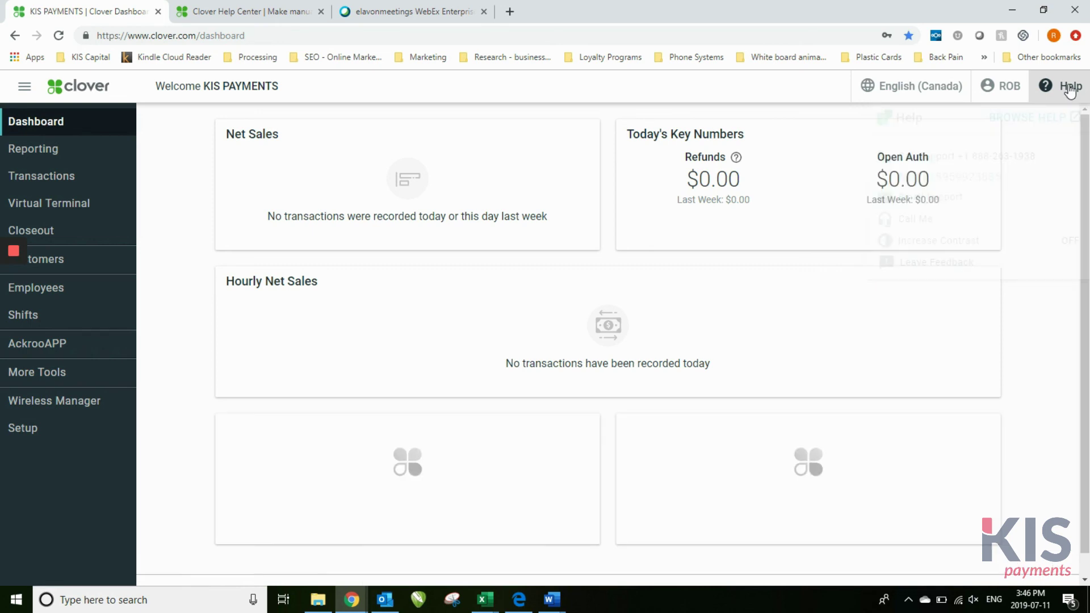
click(1068, 89)
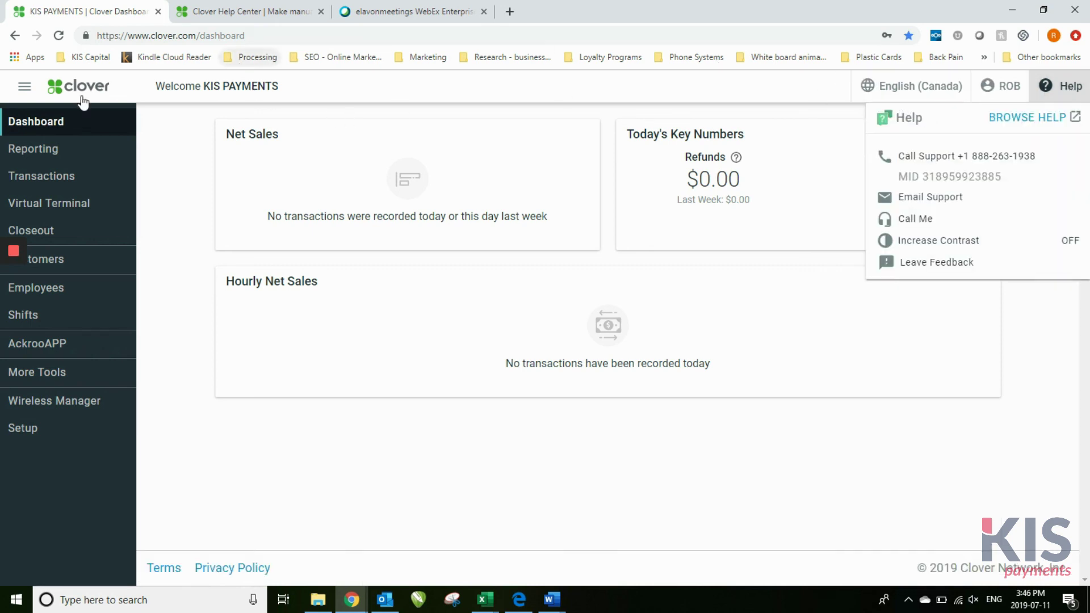
click(35, 120)
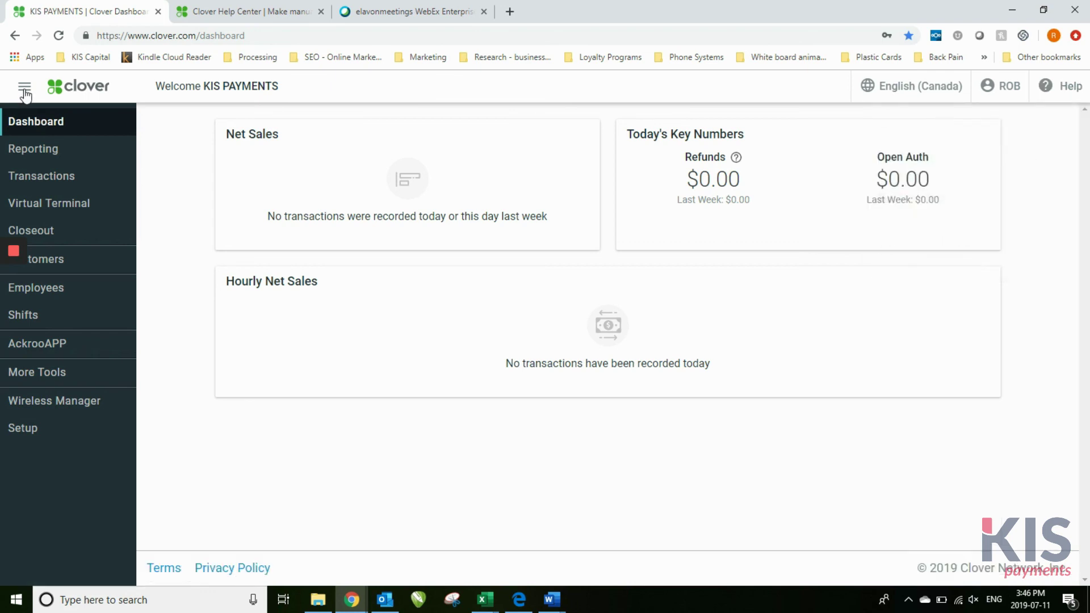
click(24, 88)
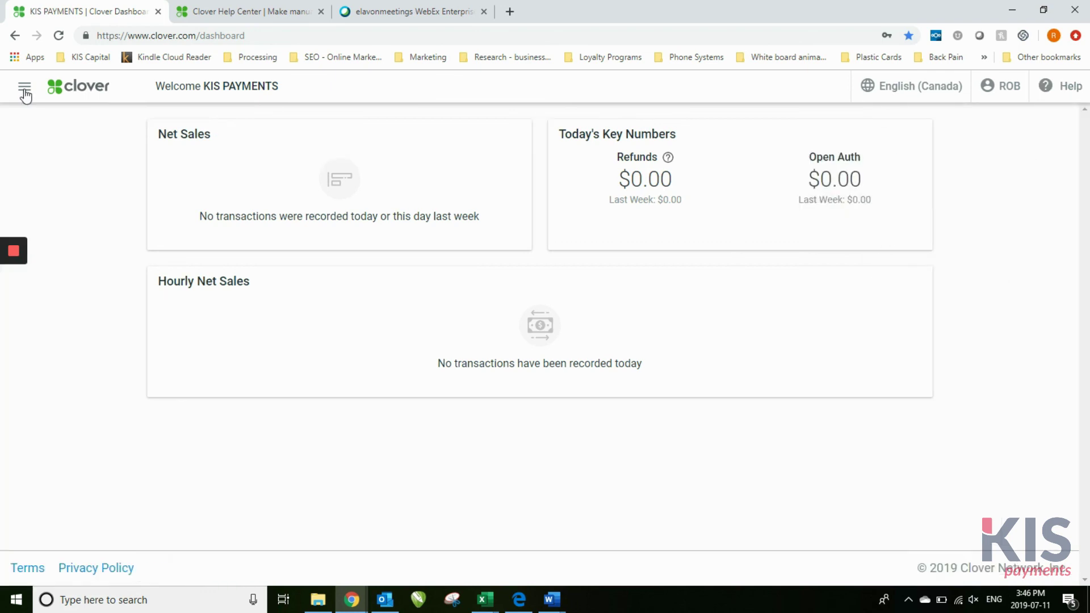
click(25, 88)
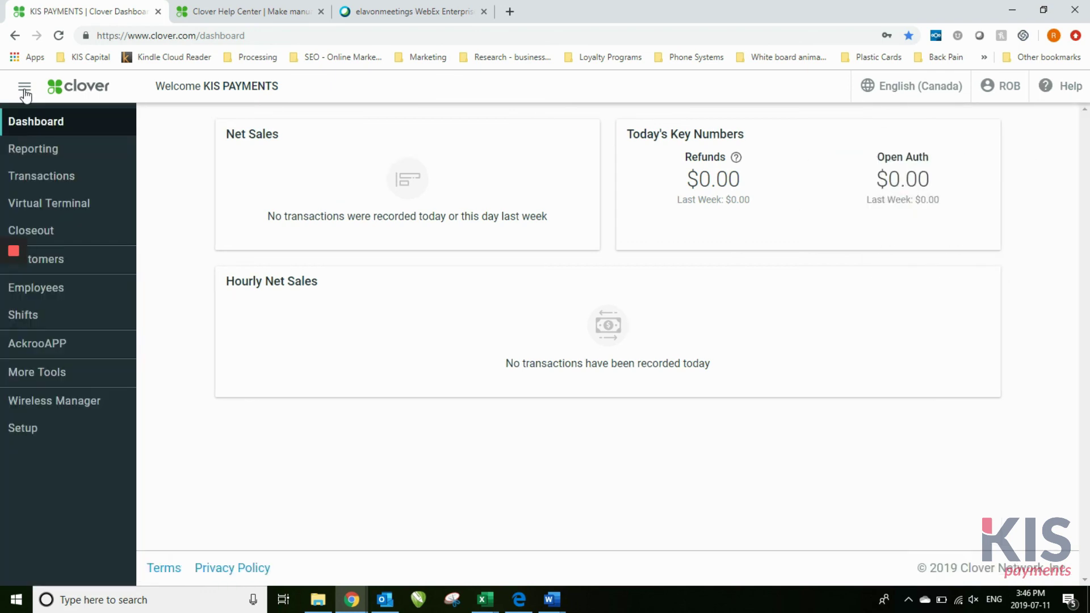